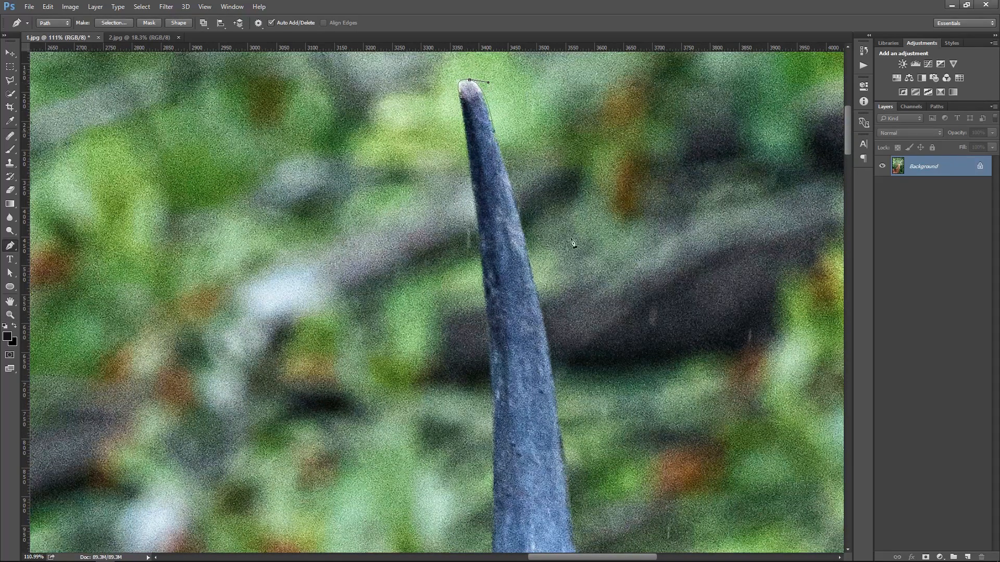
Trace a Pen path down the outer edge of the antelope's right horn, from near its tip to the first ridges
scroll(538, 182, down, 5)
scroll(513, 219, right, 2)
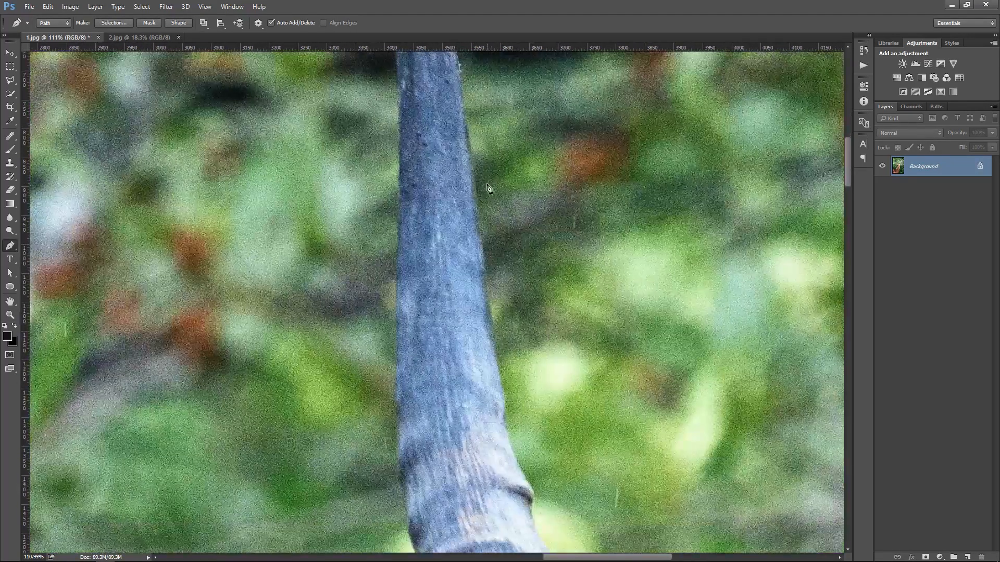
drag(476, 199, 477, 206)
drag(499, 262, 475, 159)
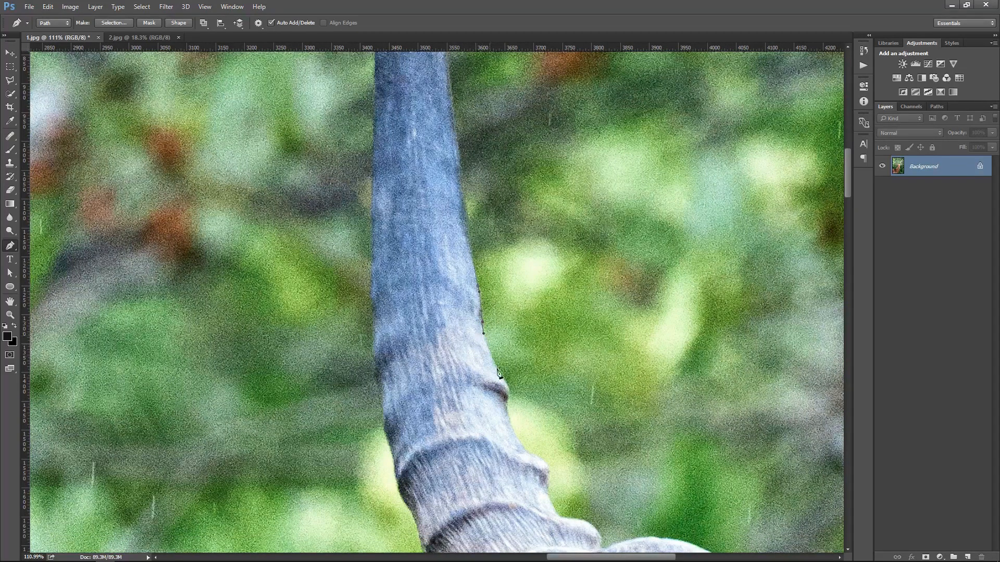
drag(503, 396, 472, 297)
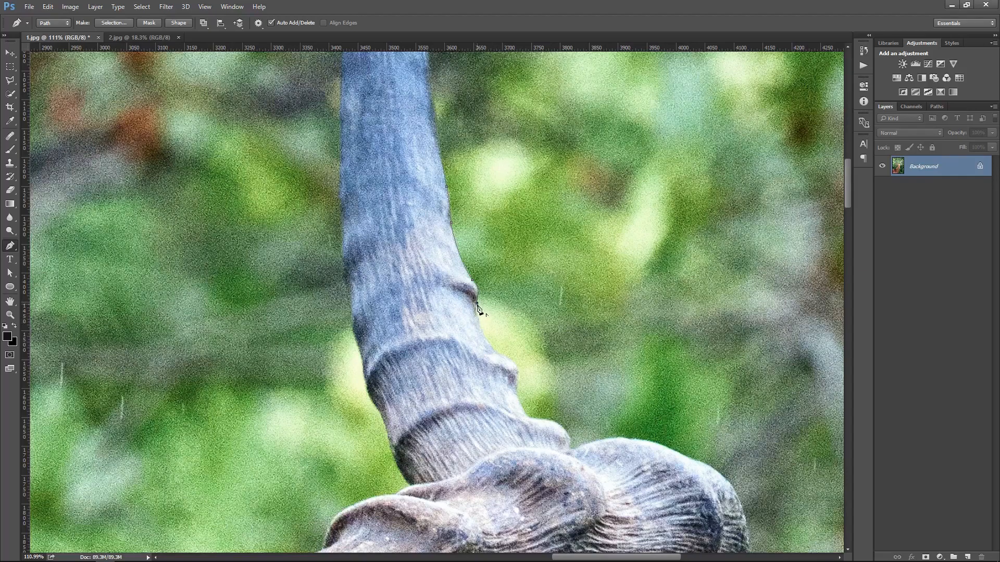
Continue the path over the right horn's lower ridges and around its rounded bend to the underside
drag(523, 367, 521, 376)
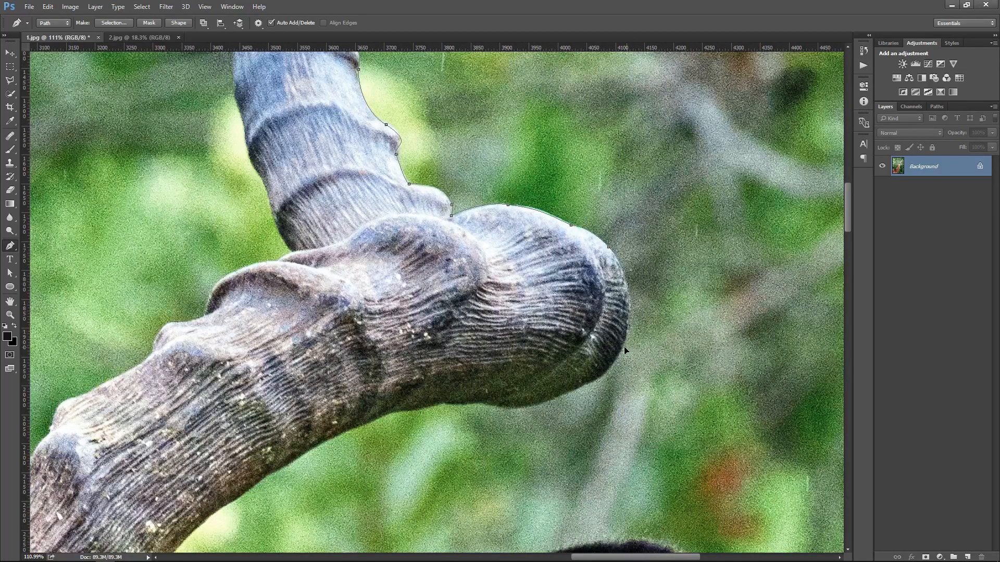
drag(625, 351, 627, 292)
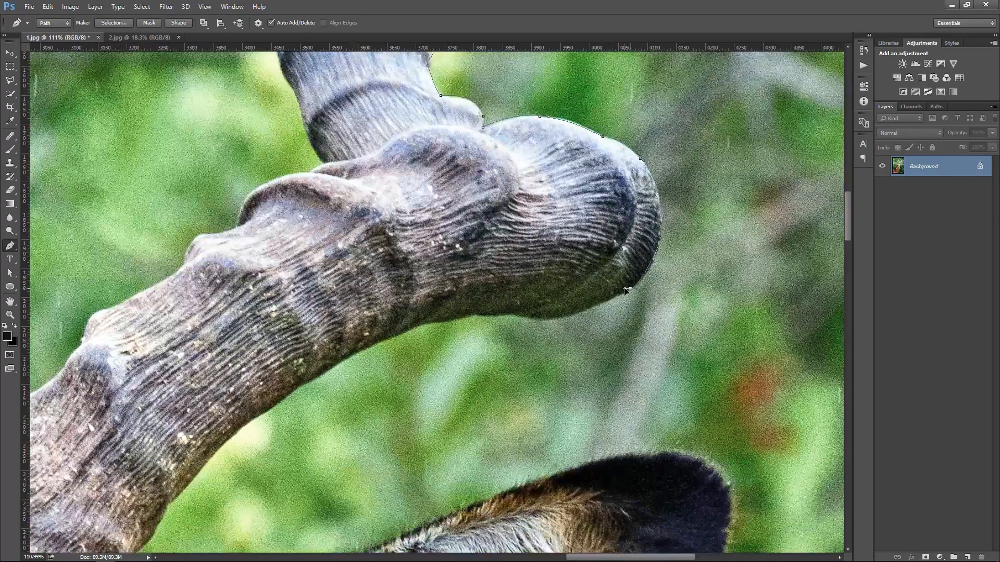
drag(511, 316, 657, 228)
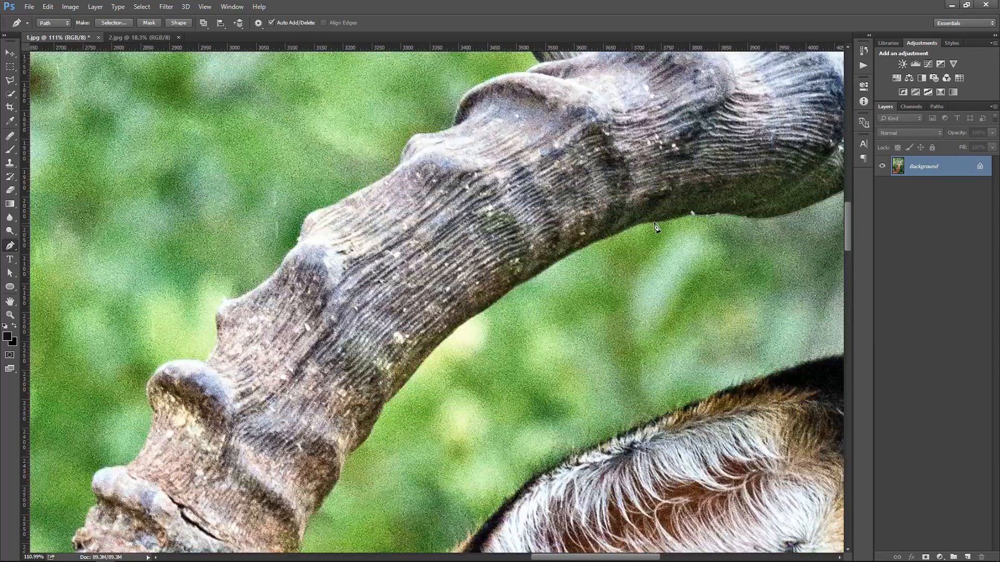
Trace the underside of the right horn down to its base where it meets the head fur
drag(524, 279, 508, 292)
drag(459, 339, 527, 254)
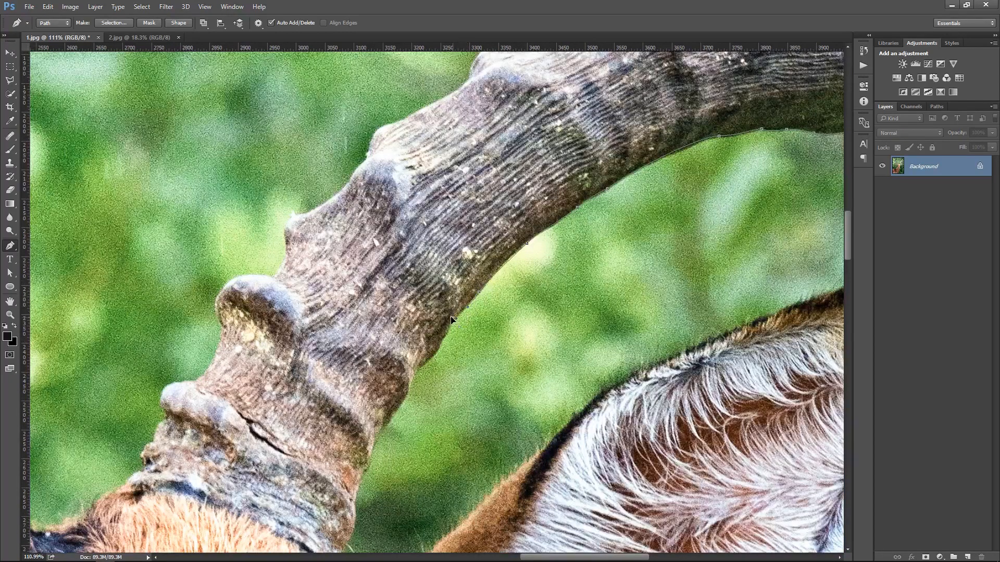
drag(454, 322, 464, 181)
scroll(428, 233, up, 2)
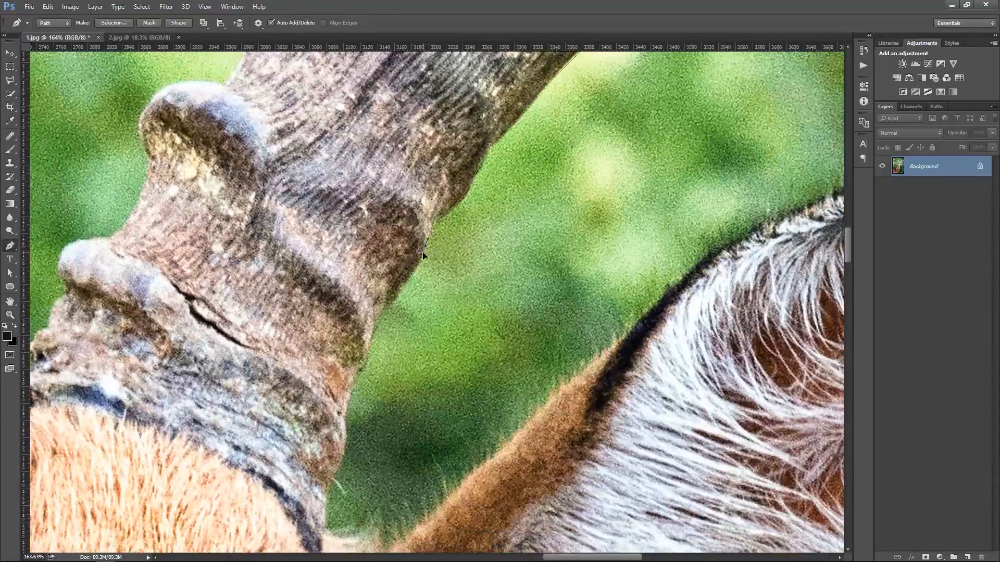
scroll(390, 307, down, 2)
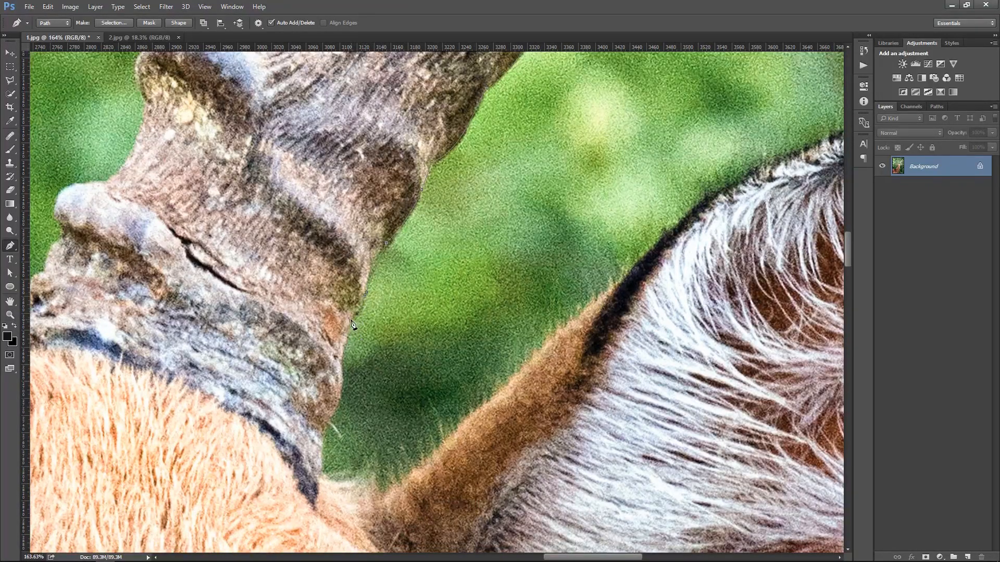
scroll(343, 391, down, 3)
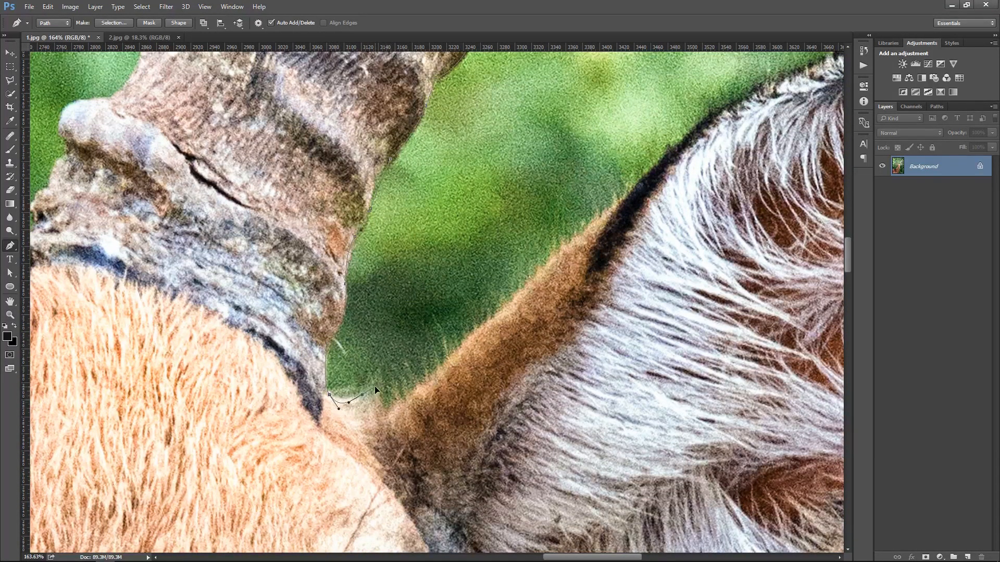
Trace the upper edge of the right ear from the horn base to the ear's black tip
scroll(380, 402, down, 2)
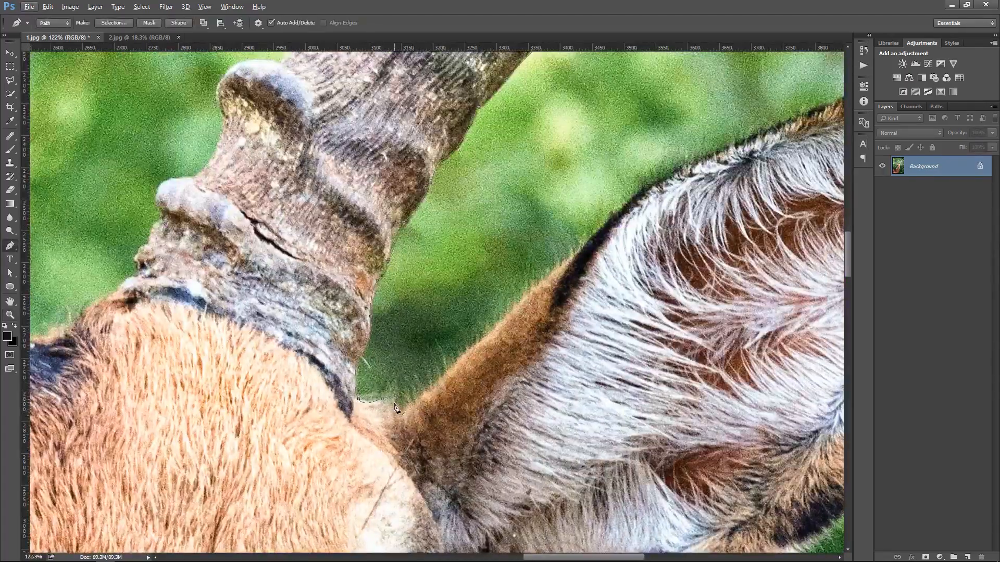
drag(581, 253, 274, 440)
drag(326, 386, 358, 361)
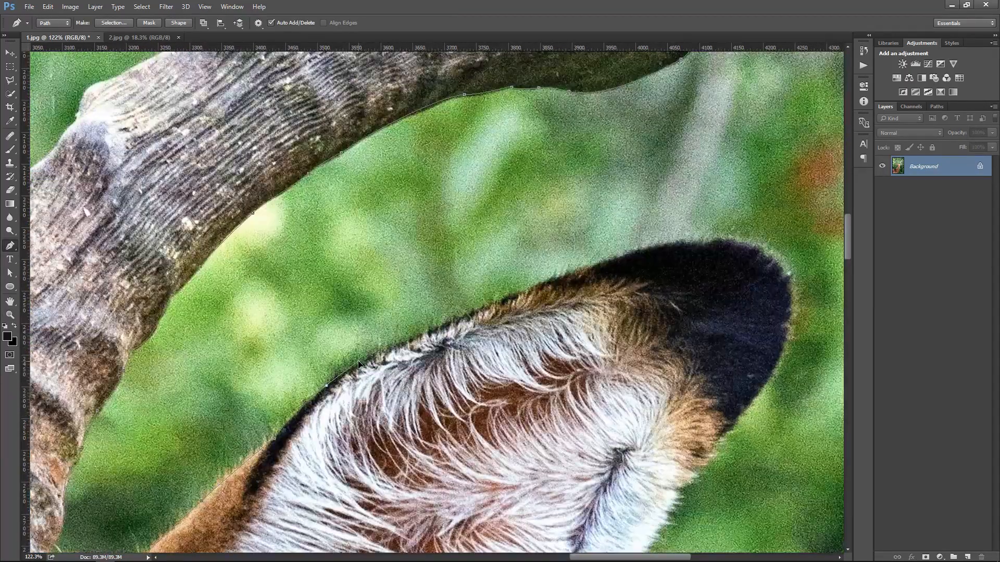
drag(703, 245, 609, 259)
alt+click(575, 252)
drag(658, 284, 685, 334)
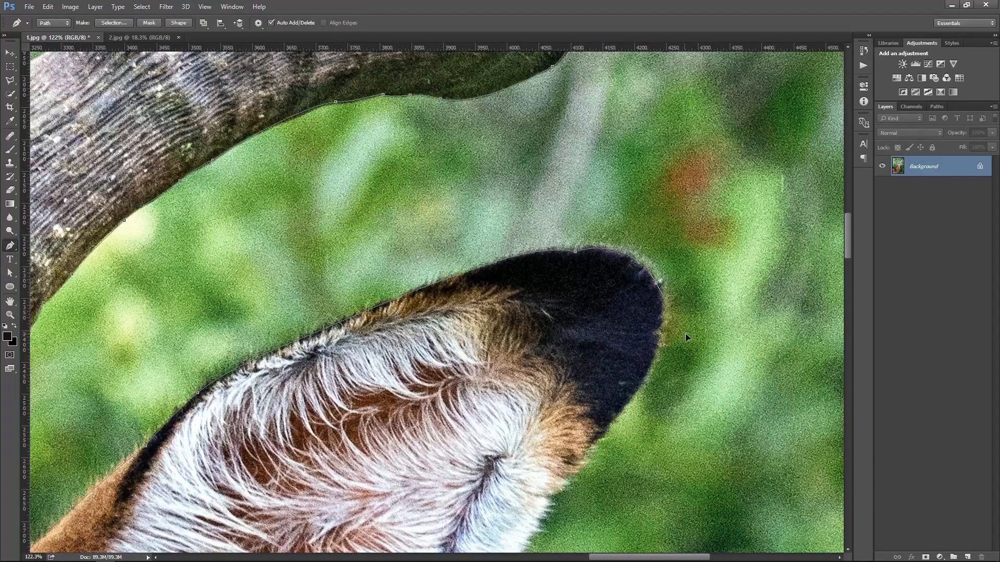
Continue the path around the right ear's tip and back along its furry lower edge to the eye
click(642, 380)
drag(610, 470, 593, 254)
click(469, 313)
drag(469, 396, 550, 241)
click(481, 319)
drag(474, 327, 438, 358)
drag(272, 389, 226, 372)
alt+click(272, 389)
drag(273, 389, 350, 328)
drag(272, 355, 366, 269)
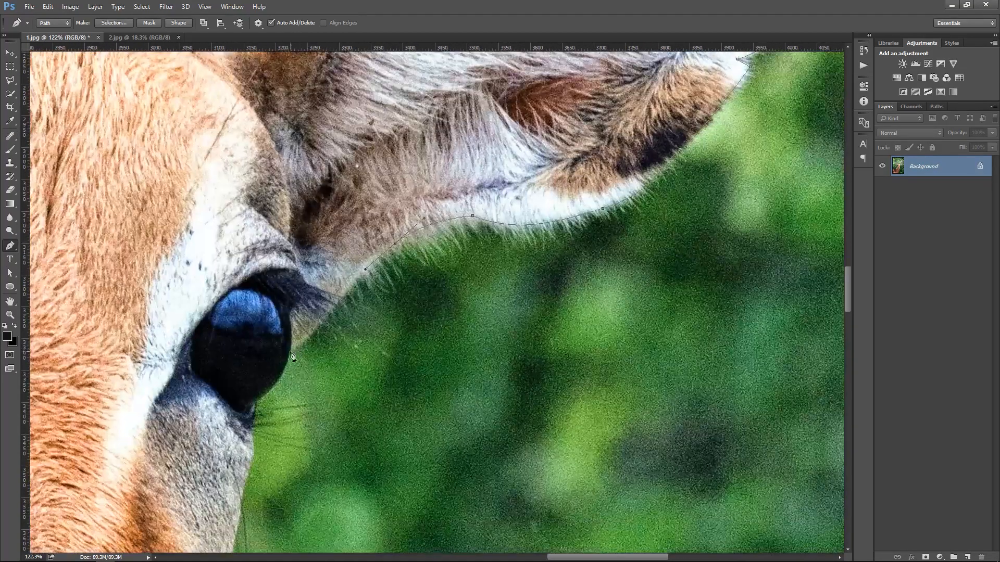
Trace the outline around the right eye and down the upper cheek with curved anchor points
drag(373, 400, 430, 275)
drag(314, 277, 355, 237)
drag(338, 252, 332, 266)
drag(347, 321, 354, 321)
drag(331, 338, 309, 322)
drag(301, 410, 284, 235)
drag(272, 371, 265, 288)
Continue the path down the right side of the face and onto the neck
drag(270, 329, 269, 333)
drag(266, 409, 264, 359)
drag(255, 359, 253, 374)
drag(268, 413, 266, 257)
drag(239, 307, 237, 328)
drag(245, 411, 238, 327)
drag(218, 443, 254, 285)
drag(242, 453, 250, 243)
drag(282, 163, 344, 261)
drag(311, 324, 303, 363)
drag(282, 463, 324, 293)
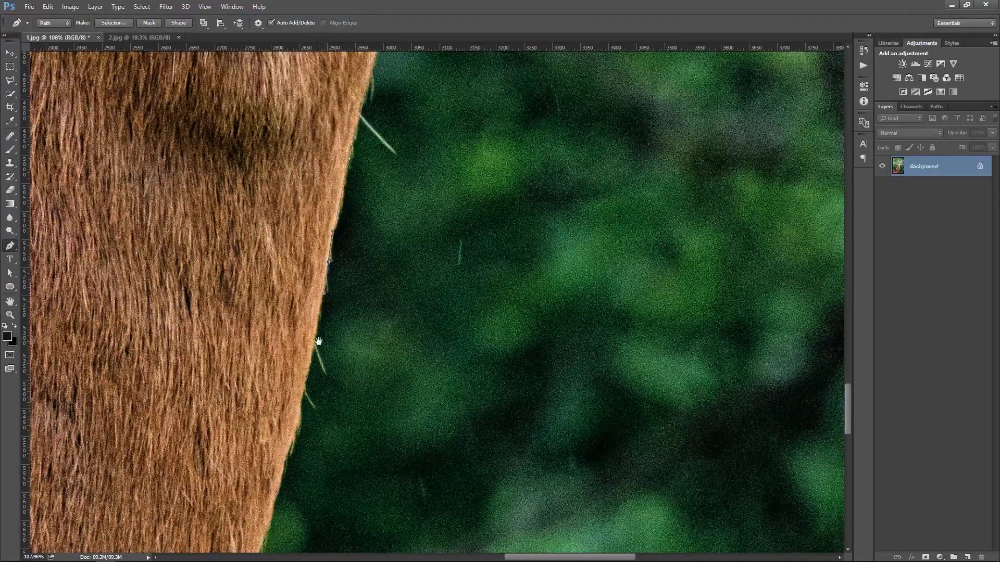
Trace the right side of the neck and chest down to the lower edge of the photo
drag(318, 364, 326, 291)
drag(315, 302, 311, 318)
drag(299, 388, 307, 284)
drag(302, 284, 295, 290)
drag(463, 205, 439, 318)
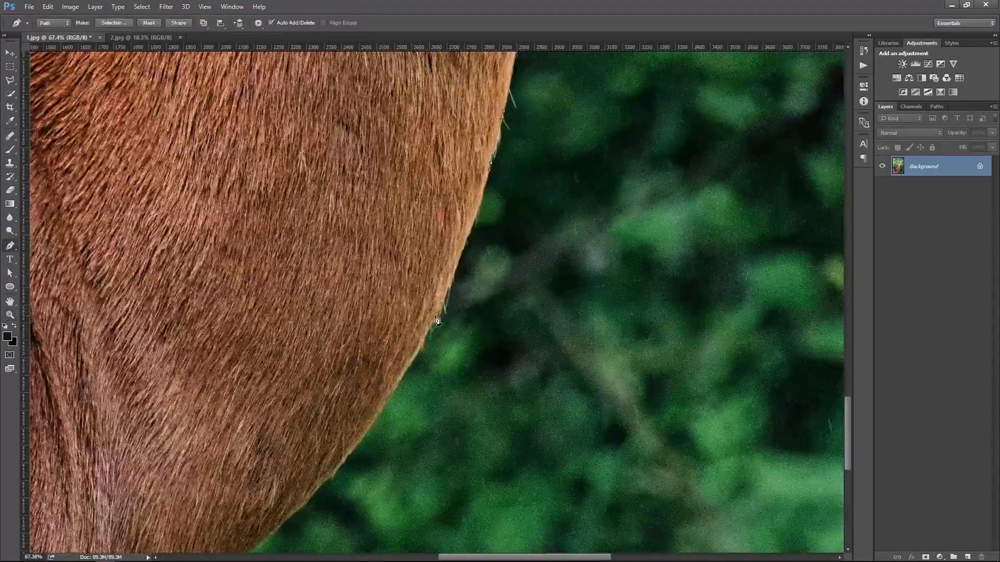
drag(313, 487, 368, 423)
drag(295, 487, 287, 496)
click(259, 521)
Carry the path around the left side of the body and up the left edge of the neck
drag(213, 408, 154, 350)
drag(154, 350, 234, 391)
drag(172, 232, 125, 211)
drag(229, 326, 271, 423)
ctrl+drag(244, 283, 381, 257)
drag(381, 258, 340, 445)
drag(377, 366, 383, 344)
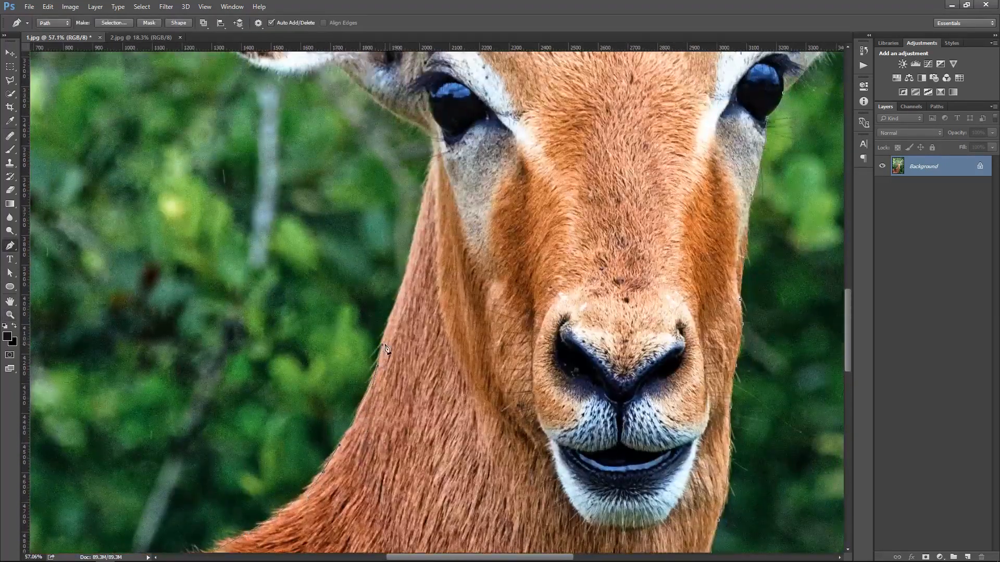
Continue the path from the upper neck past the left eye and along the left ear's lower edge
drag(434, 146, 534, 454)
ctrl+drag(533, 453, 594, 453)
drag(310, 263, 315, 258)
alt+click(349, 296)
drag(295, 325, 371, 329)
drag(300, 310, 274, 297)
Trace the outer edge of the left ear around its black tip to the upper side
drag(175, 218, 269, 344)
drag(222, 275, 208, 257)
drag(132, 171, 180, 269)
drag(160, 210, 176, 178)
drag(266, 171, 302, 173)
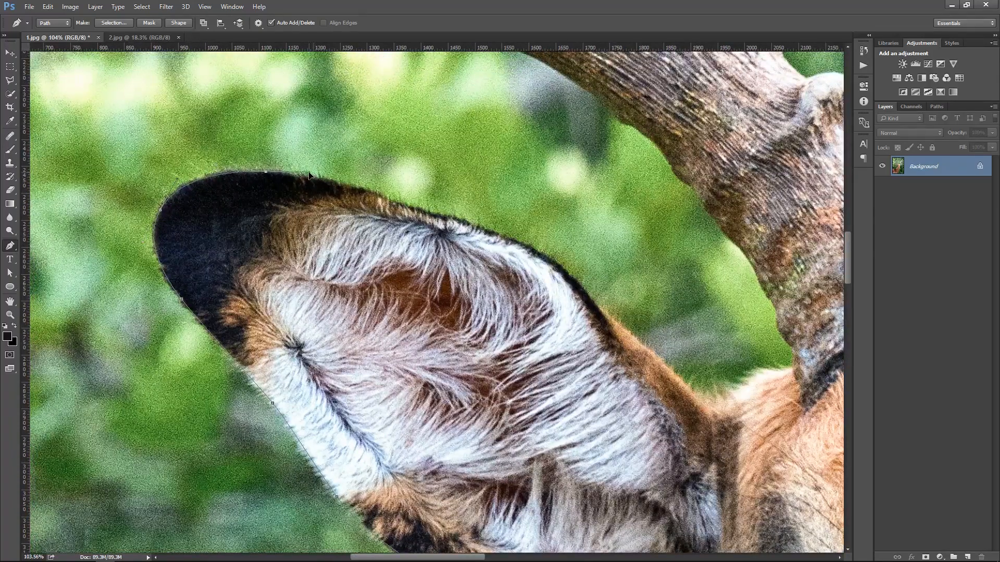
Trace the left ear's upper edge and the head fur to the base of the left horn
drag(553, 263, 528, 269)
click(603, 337)
drag(641, 314, 659, 304)
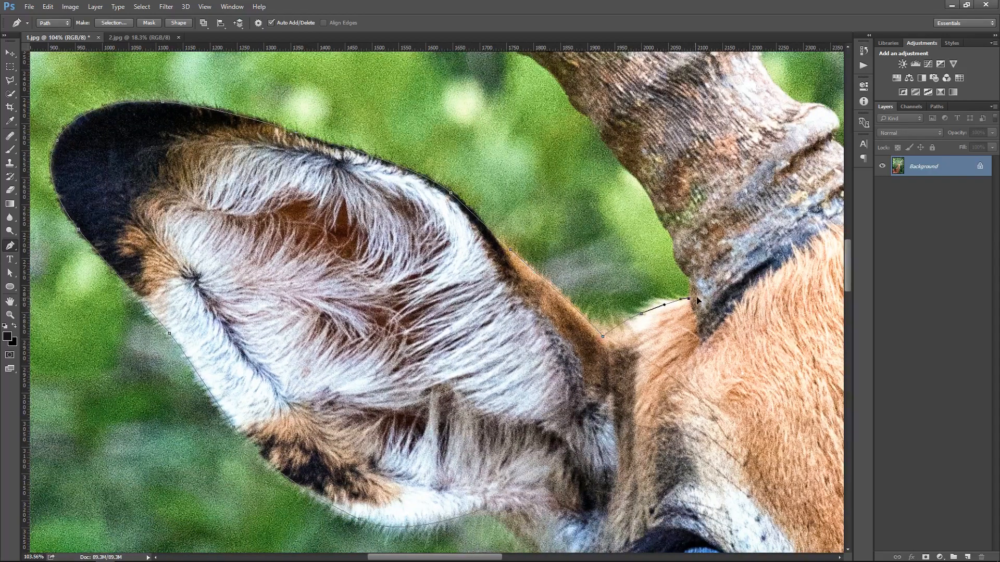
Trace the underside of the left horn from its base out toward the bend
scroll(693, 298, up, 3)
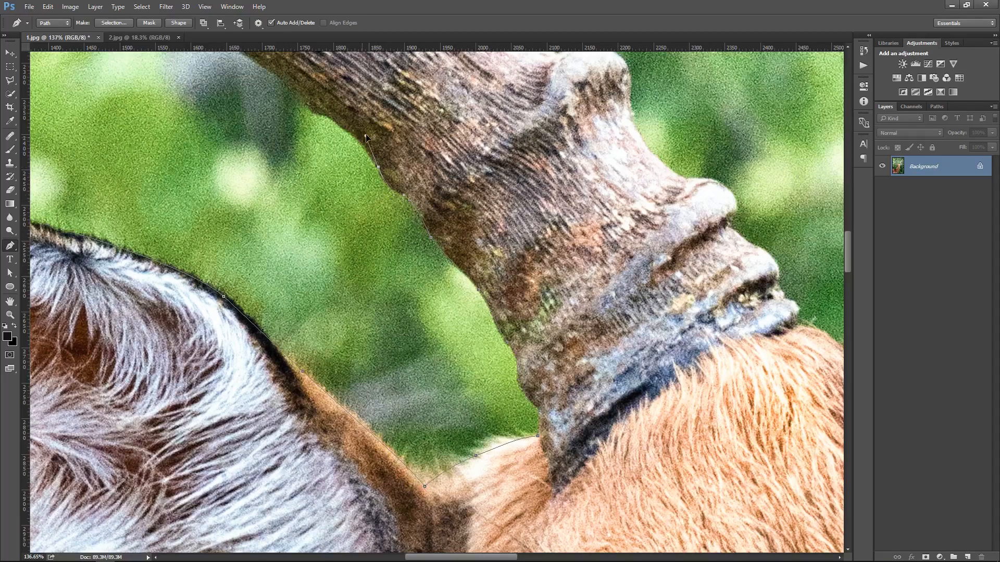
drag(380, 168, 592, 447)
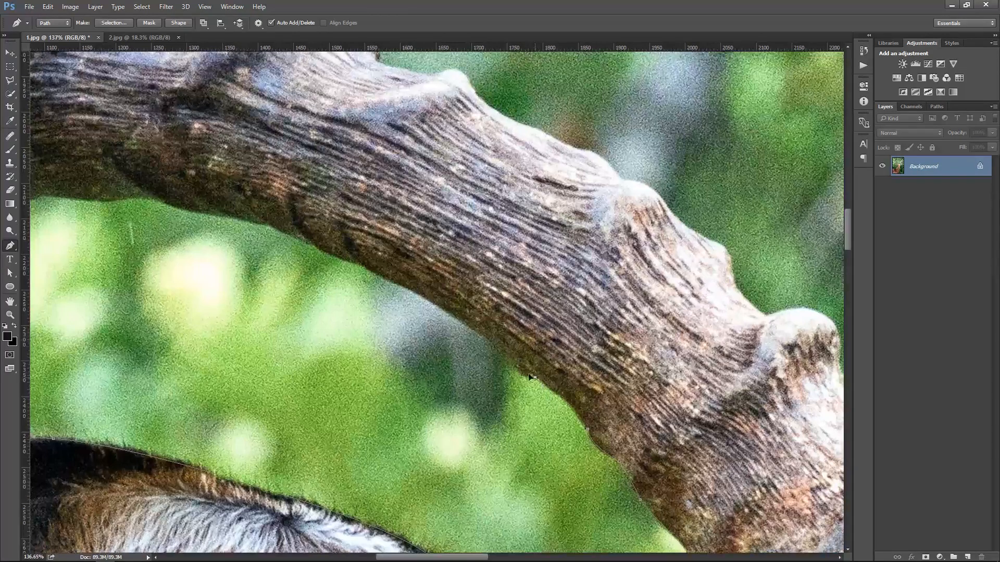
alt+click(497, 349)
drag(365, 267, 450, 323)
drag(450, 324, 407, 311)
click(403, 306)
drag(247, 258, 360, 300)
drag(347, 306, 327, 309)
Continue the path around the left horn's outer bend, converting anchor points where the contour turns sharply
drag(266, 301, 250, 296)
alt+click(266, 301)
drag(178, 310, 344, 337)
drag(237, 332, 211, 307)
drag(216, 195, 253, 115)
alt+click(217, 195)
drag(252, 183, 280, 305)
alt+click(267, 314)
drag(317, 271, 364, 393)
drag(364, 394, 379, 381)
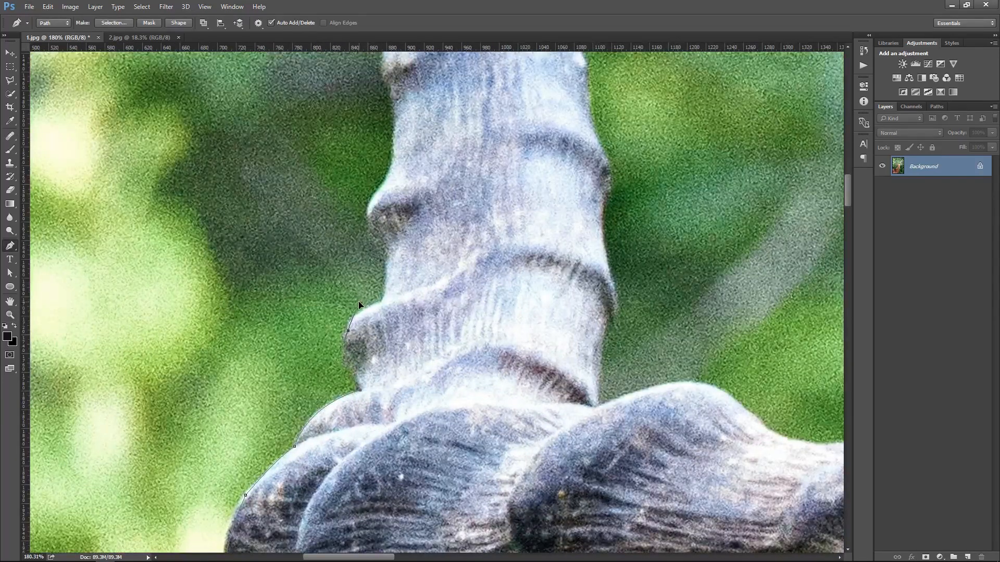
Trace the ridges up the outer edge of the left horn's upright section
drag(369, 209, 384, 185)
drag(379, 250, 363, 401)
drag(378, 300, 379, 287)
alt+click(366, 234)
drag(366, 235, 382, 395)
drag(385, 316, 395, 281)
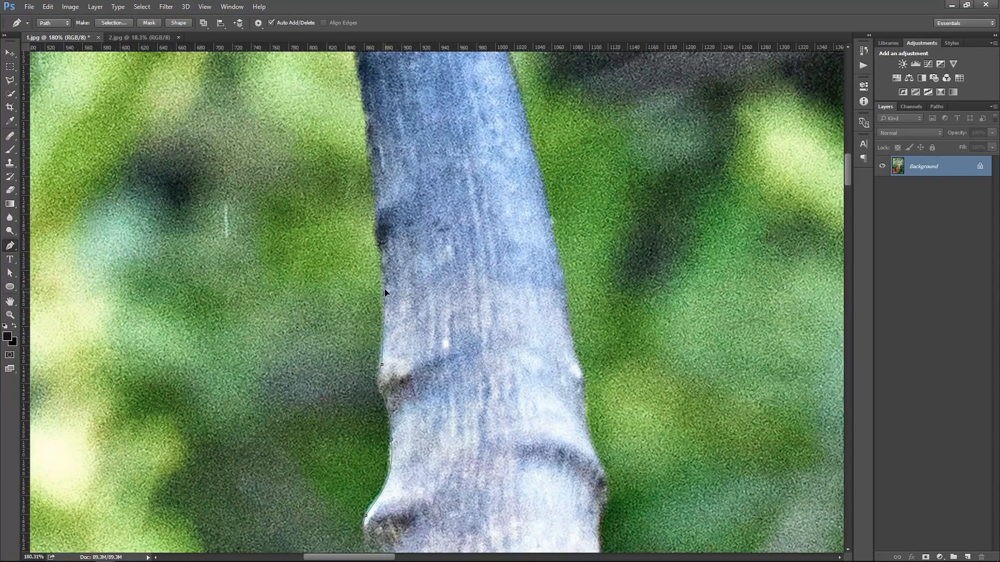
drag(378, 228, 437, 393)
drag(443, 407, 464, 406)
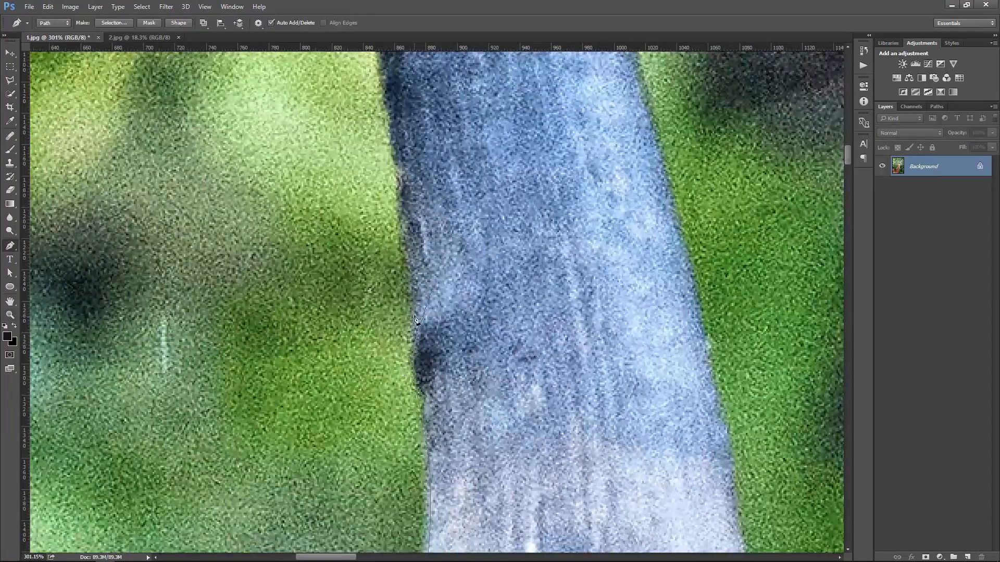
Continue the path along the smooth upper part of the left horn to its white tip
drag(418, 357, 435, 358)
drag(437, 263, 427, 361)
drag(416, 277, 391, 386)
drag(410, 286, 400, 321)
drag(404, 338, 409, 420)
drag(401, 321, 402, 308)
drag(404, 312, 409, 383)
drag(415, 180, 426, 140)
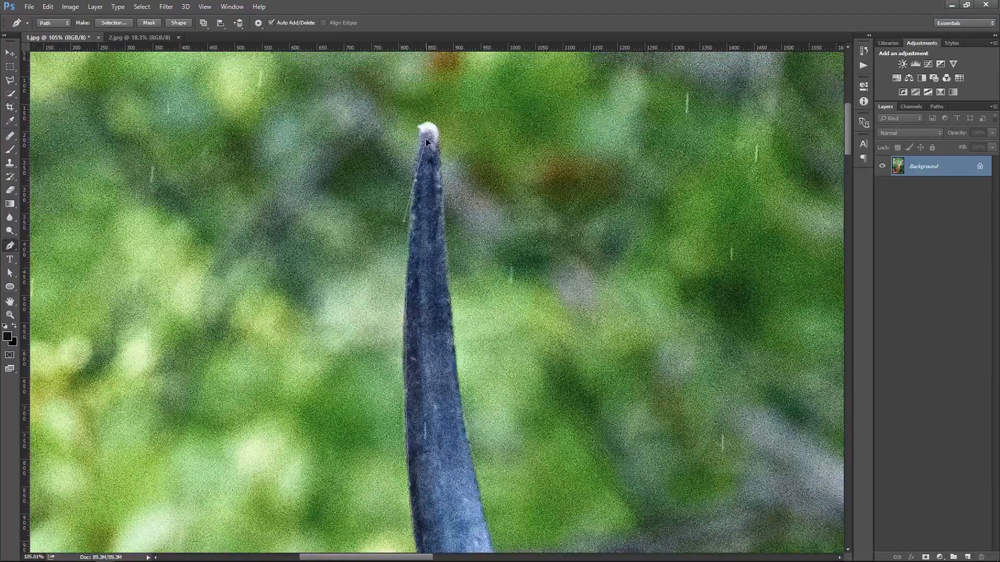
drag(415, 188, 427, 143)
Trace the inner edge of the left horn from its tip down past the ridges to the bend
drag(449, 292, 414, 219)
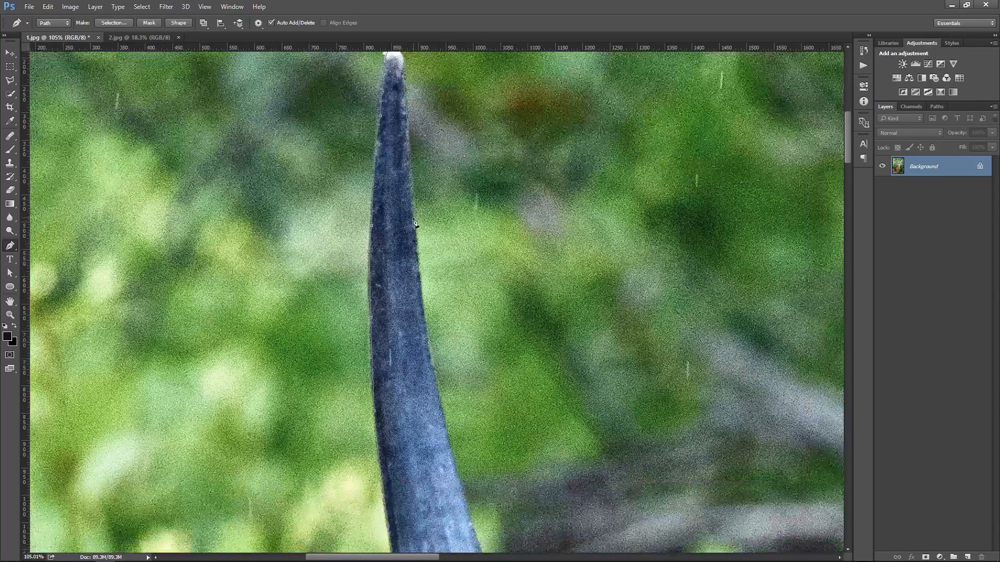
drag(449, 438, 414, 273)
drag(459, 412, 421, 274)
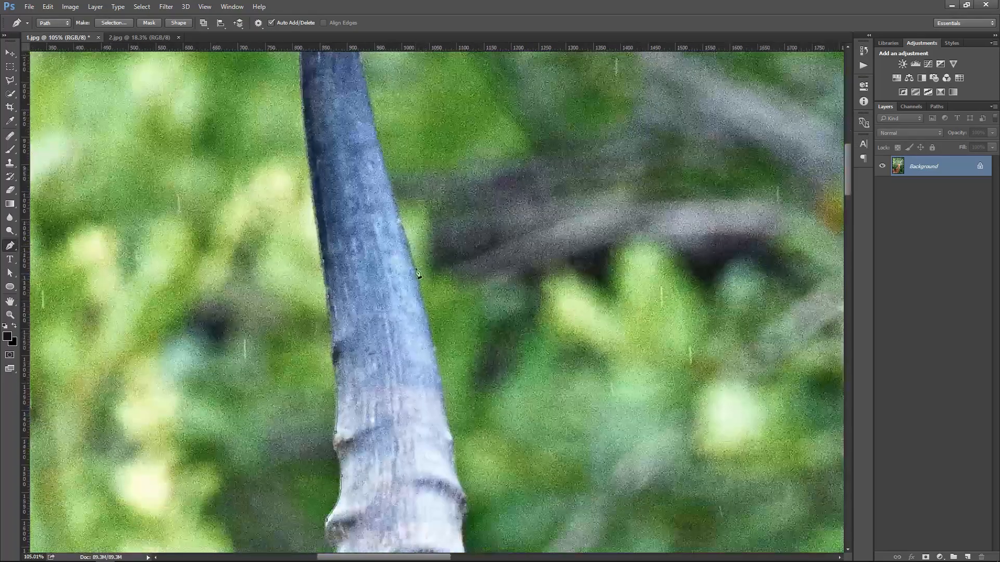
drag(455, 442, 435, 341)
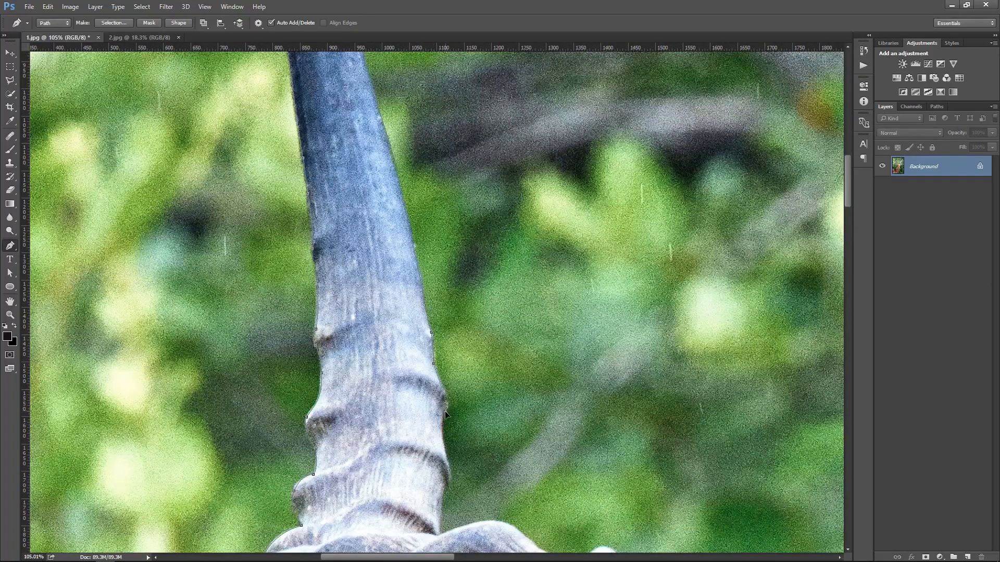
drag(448, 464, 421, 374)
click(414, 446)
drag(446, 447, 432, 360)
Trace the first knobs along the upper edge of the left horn beyond the bend
drag(442, 342, 531, 389)
drag(569, 376, 594, 360)
drag(596, 387, 605, 393)
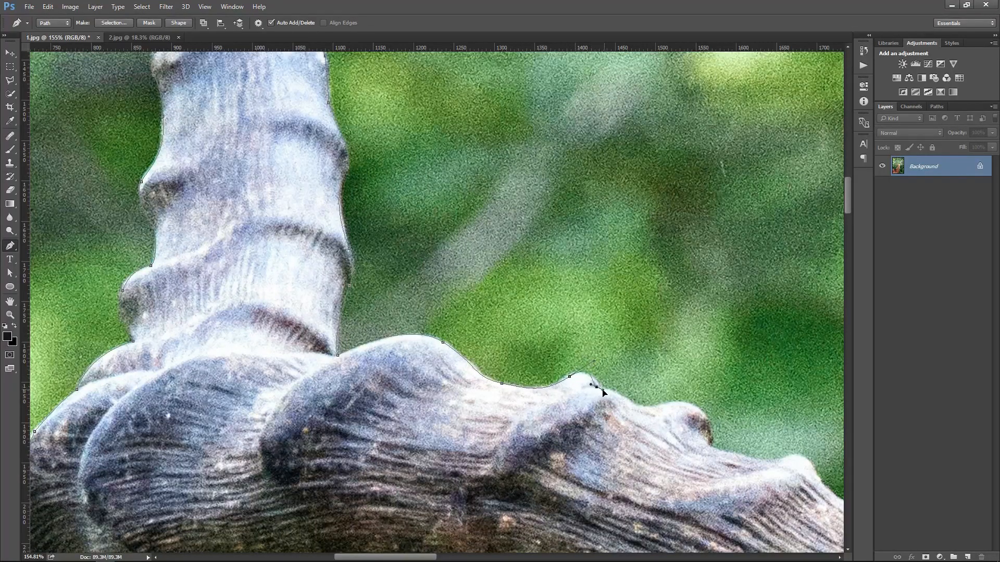
drag(698, 409, 452, 290)
click(716, 430)
drag(585, 323, 690, 354)
alt+click(585, 323)
drag(721, 400, 766, 434)
drag(734, 417, 307, 253)
Continue the path along the middle knobs on the left horn's upper edge
drag(455, 318, 496, 342)
drag(557, 356, 573, 359)
drag(632, 425, 656, 431)
drag(658, 432, 493, 344)
drag(578, 395, 617, 456)
drag(623, 462, 487, 359)
drag(562, 392, 503, 287)
drag(518, 336, 531, 416)
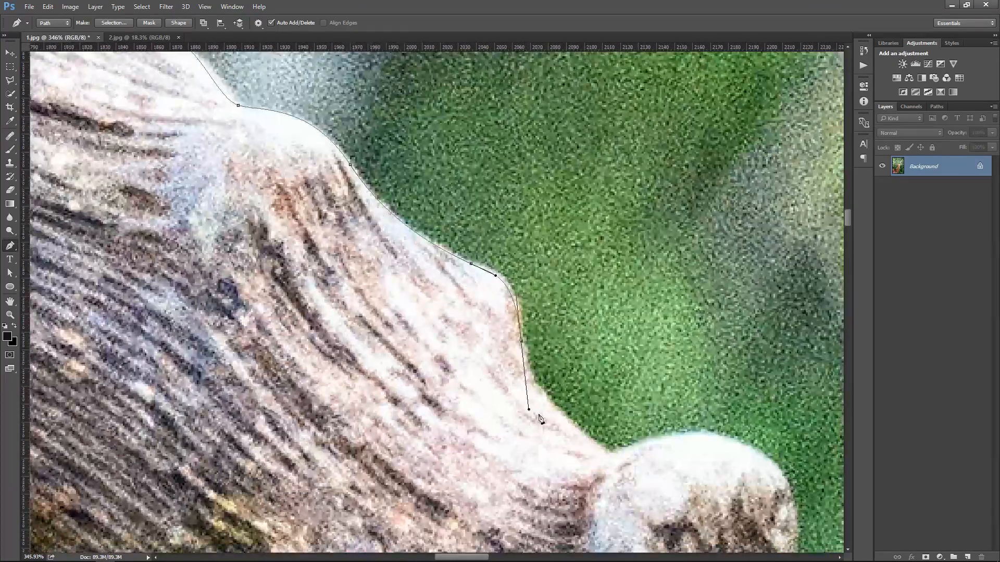
Trace around the large rounded knob on the lower part of the left horn
drag(607, 446, 629, 459)
drag(635, 466, 451, 264)
drag(599, 273, 697, 352)
alt+click(599, 273)
drag(615, 423, 586, 349)
drag(576, 300, 565, 372)
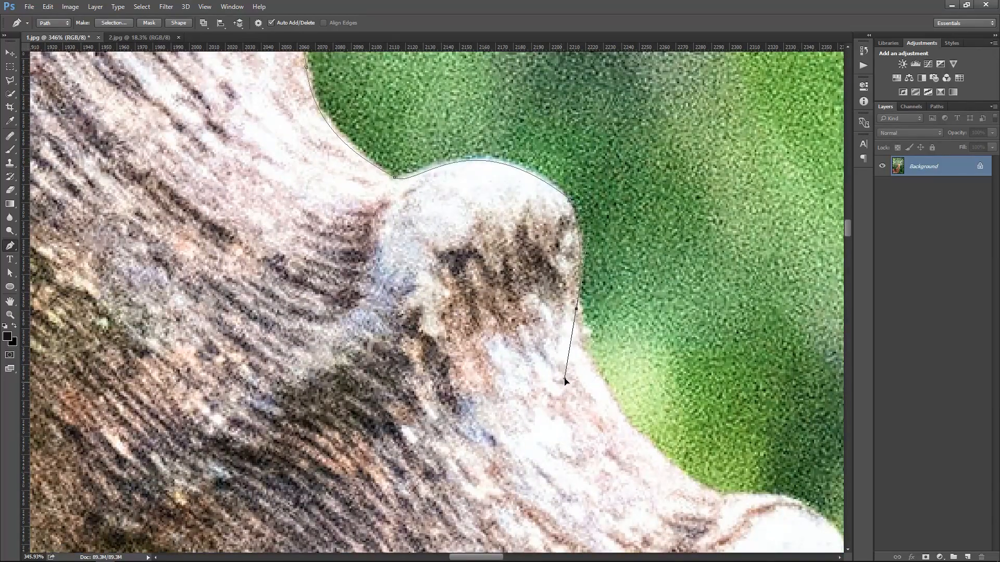
drag(721, 493, 405, 258)
Trace the last knobs of the left horn down to its base at the forehead
drag(499, 299, 479, 365)
alt+click(498, 300)
drag(550, 422, 592, 445)
drag(592, 445, 478, 279)
drag(494, 317, 498, 368)
drag(509, 387, 463, 263)
Trace the dip in the forehead fur between the two horns
key(z)
key(p)
drag(534, 328, 564, 364)
alt+click(534, 328)
drag(601, 332, 707, 276)
drag(707, 275, 437, 358)
Trace the small lumps at the base of the right horn, starting from the forehead fur
drag(506, 308, 541, 296)
alt+click(507, 308)
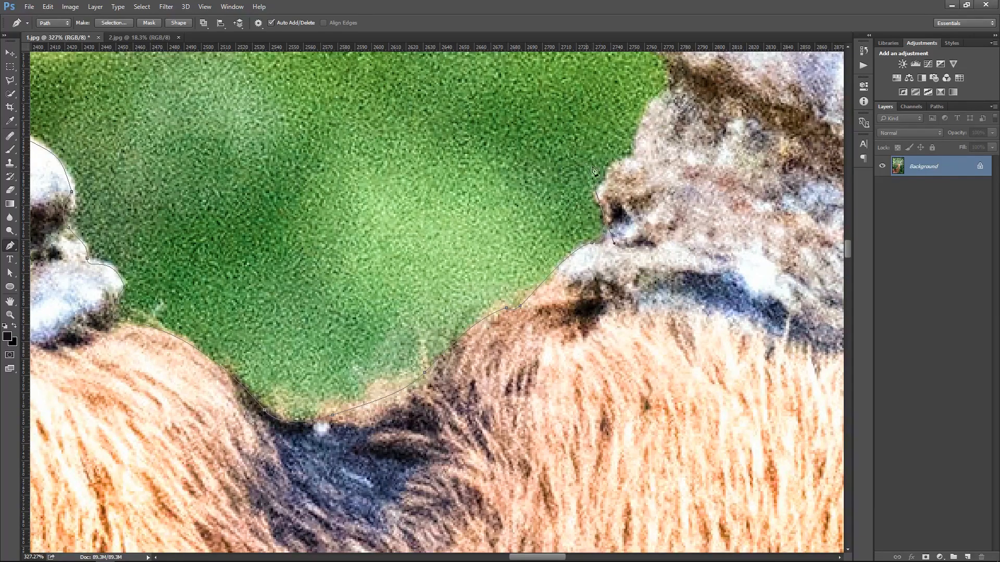
drag(585, 166, 508, 303)
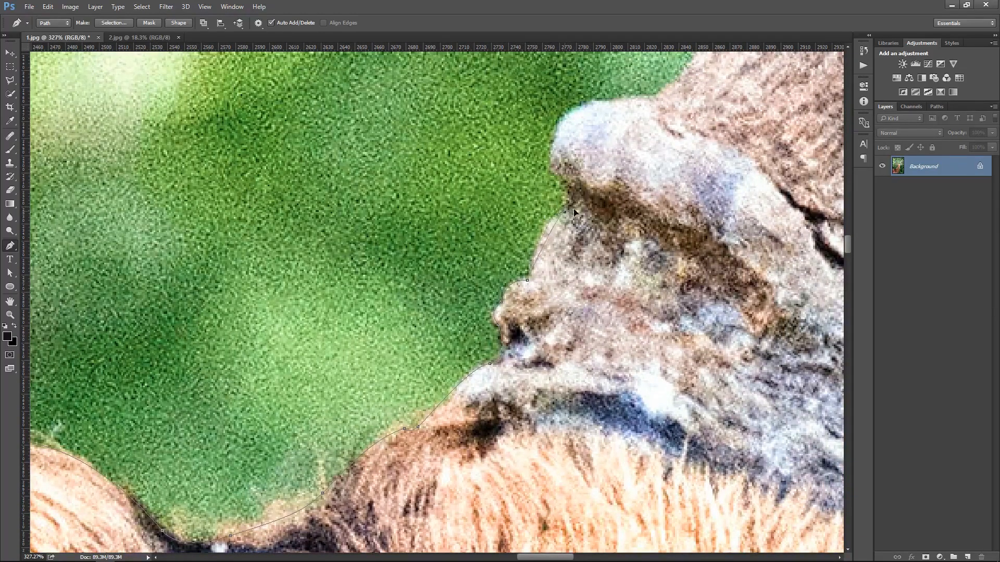
drag(576, 188, 535, 296)
drag(518, 230, 538, 203)
drag(610, 206, 486, 385)
alt+click(610, 206)
drag(564, 243, 566, 173)
alt+click(565, 243)
Continue the path along the lower knobs on the right horn's upper edge
drag(561, 214, 450, 323)
drag(472, 231, 512, 190)
drag(612, 207, 666, 221)
alt+click(611, 207)
drag(612, 207, 477, 366)
drag(516, 301, 521, 271)
drag(530, 192, 562, 174)
drag(562, 174, 425, 286)
drag(520, 239, 582, 172)
drag(611, 147, 526, 344)
alt+click(509, 349)
Trace the middle ridges along the right horn's upper edge towards its bend
drag(514, 329, 517, 316)
drag(589, 240, 657, 235)
alt+click(589, 240)
drag(594, 237, 377, 390)
drag(530, 311, 559, 294)
drag(594, 255, 600, 236)
drag(600, 236, 485, 339)
drag(546, 273, 492, 357)
drag(518, 344, 456, 399)
alt+click(518, 344)
Trace the last rounded ridges of the right horn up to where its upright section begins
mouse_move(458, 375)
mouse_down()
mouse_move(434, 375)
mouse_move(463, 375)
mouse_up()
drag(483, 321, 510, 286)
drag(677, 233, 793, 231)
alt+click(677, 232)
drag(717, 210, 605, 397)
click(615, 290)
click(556, 306)
drag(556, 307, 546, 275)
alt+click(556, 307)
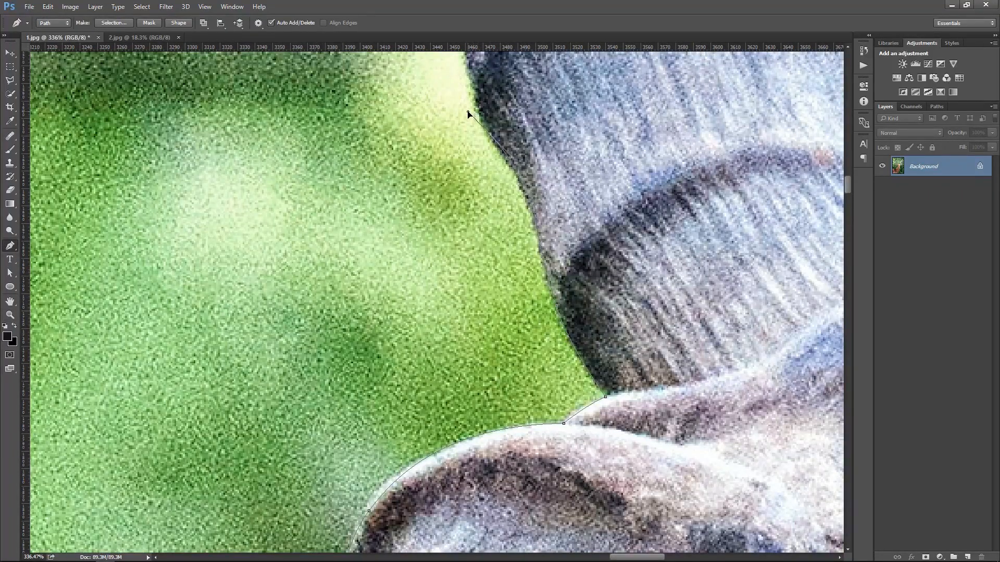
Trace the inner edge of the right horn's upright section
drag(468, 112, 535, 321)
scroll(534, 379, down, 5)
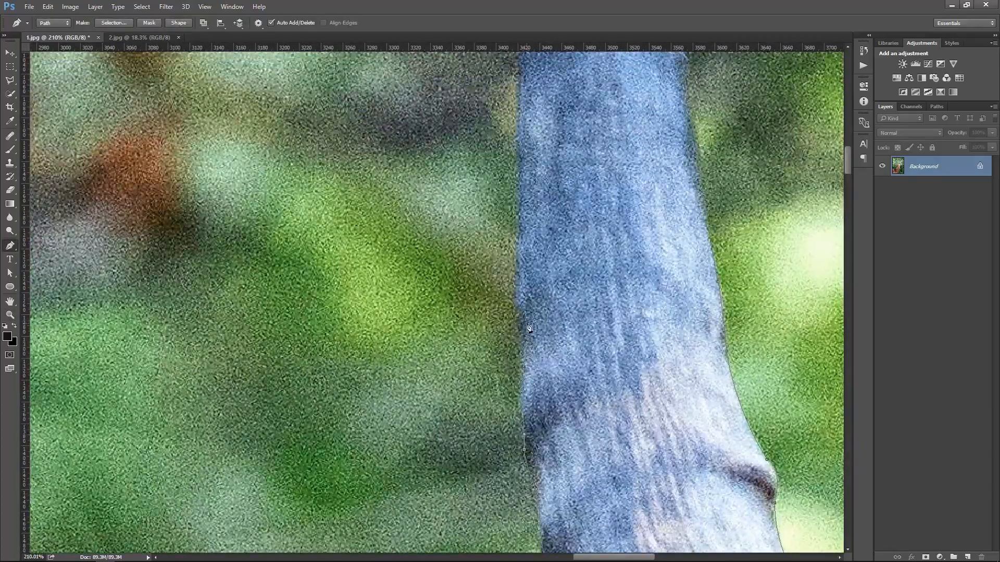
drag(522, 305, 522, 384)
drag(523, 323, 509, 399)
scroll(501, 414, down, 3)
drag(506, 341, 508, 458)
Trace the tapering upper part of the right horn and close the path at its tip
drag(505, 167, 503, 289)
drag(490, 179, 513, 302)
drag(513, 303, 512, 276)
drag(497, 166, 495, 139)
click(509, 136)
Mask the antelope photo with the closed path so the background is hidden, and compare the cutout with the unmasked image
drag(518, 230, 453, 228)
key(v)
key(ctrl+0)
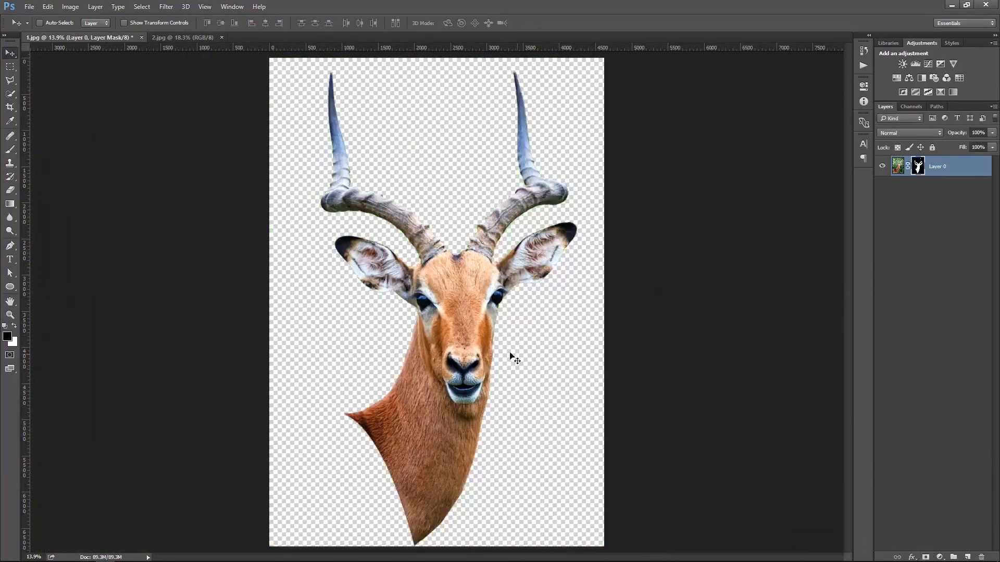
right_click(482, 192)
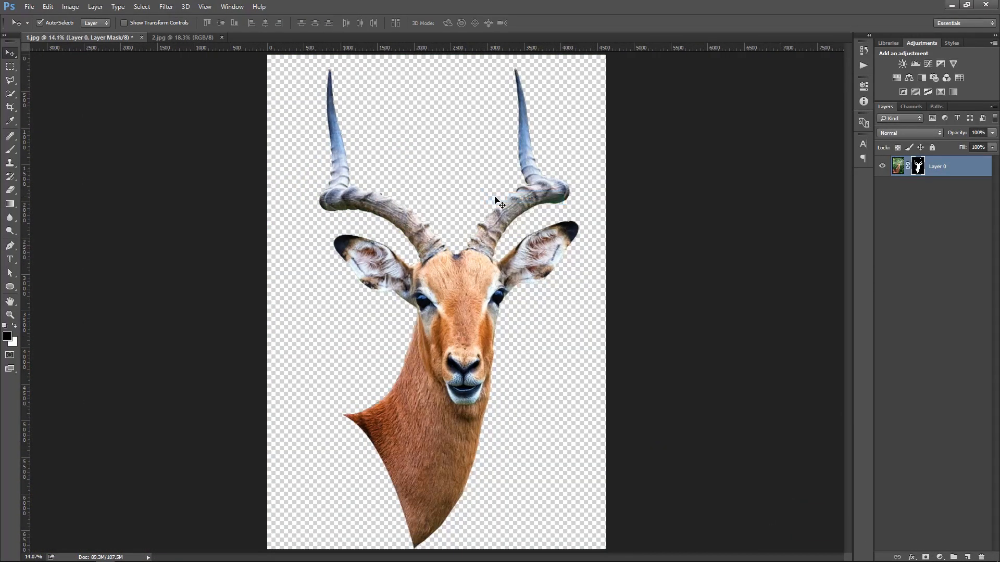
shift+click(918, 166)
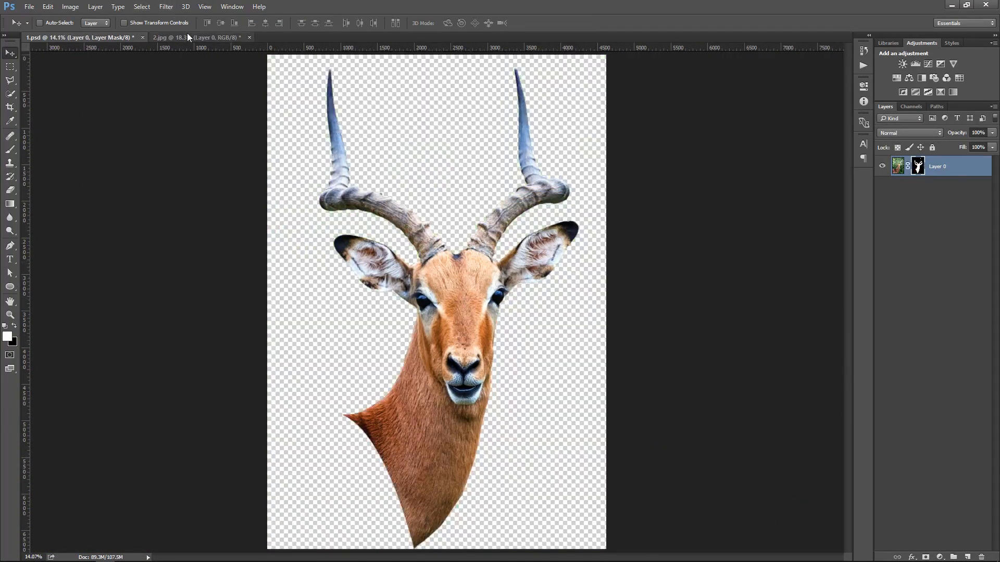
In 2.jpg, select the full-width background strip above the man's head and copy it to a new layer
click(197, 37)
key(ctrl+0)
key(m)
drag(234, 81, 673, 131)
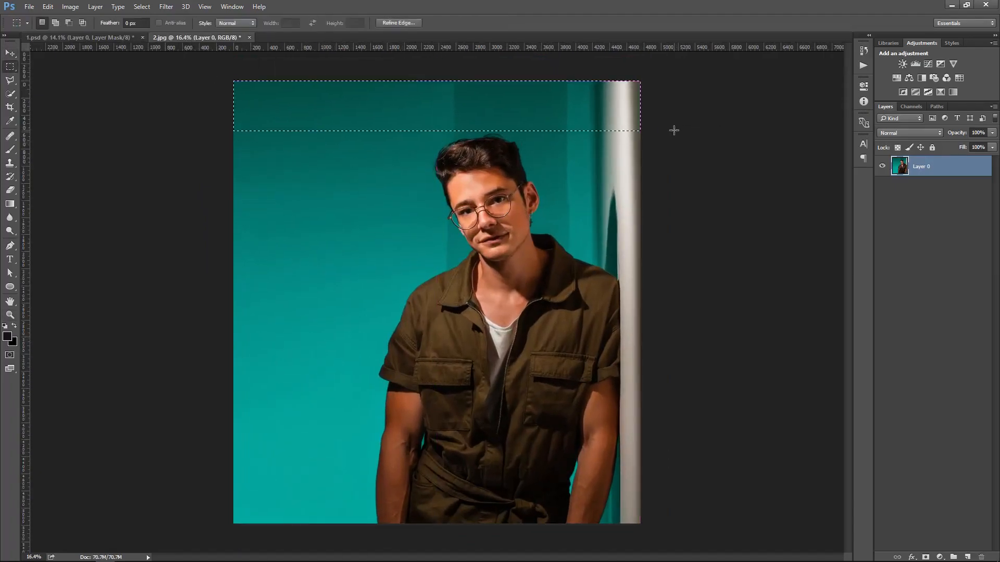
key(ctrl+j)
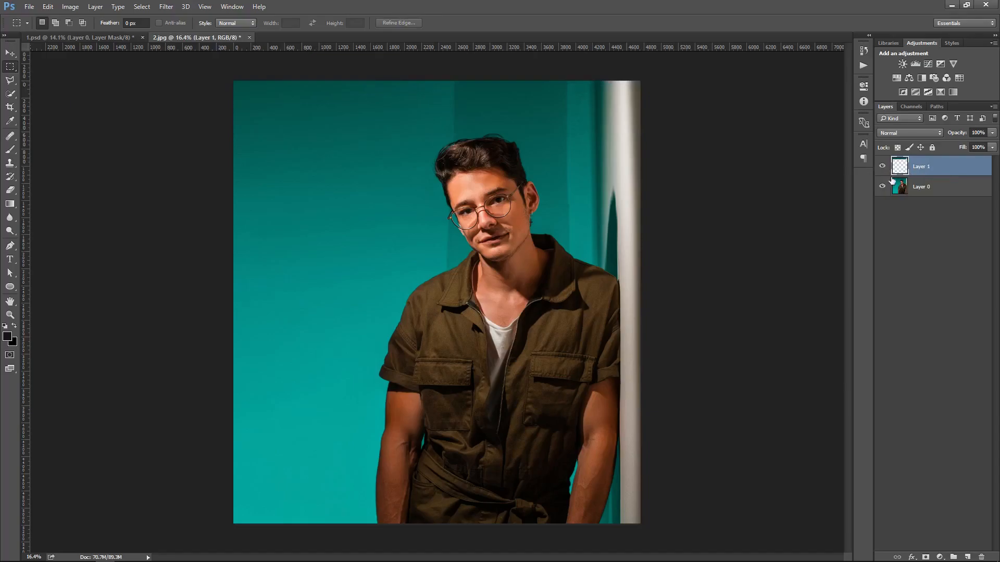
Hide the copied strip's layer and make the man's photo layer active
click(881, 186)
click(882, 166)
click(881, 167)
click(881, 167)
click(881, 169)
click(882, 169)
click(882, 186)
click(904, 187)
key(v)
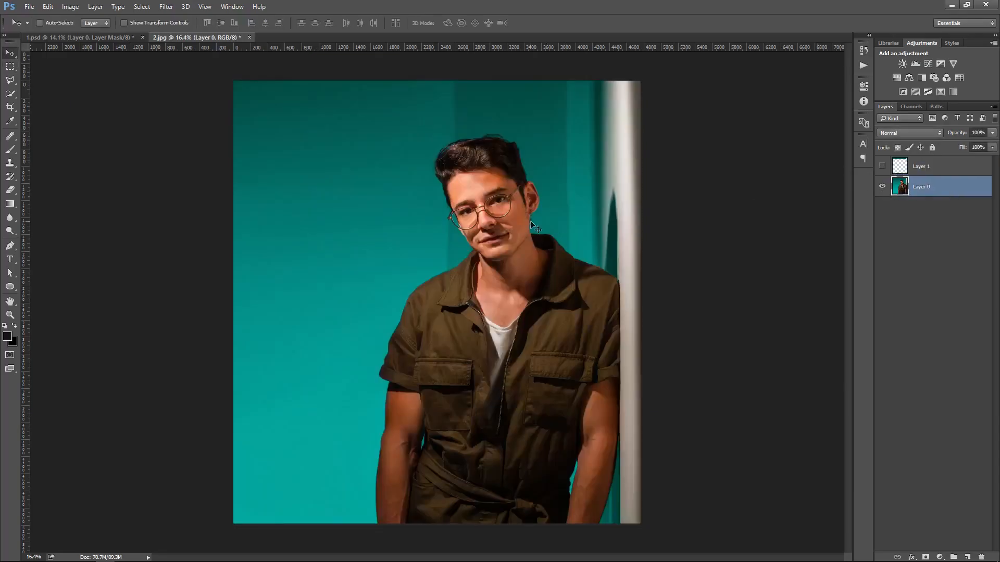
Select the man's body below the chin with the Quick Selection tool
scroll(528, 204, up, 2)
click(10, 94)
right_click(14, 96)
click(40, 92)
mouse_move(430, 193)
mouse_down()
mouse_move(380, 87)
mouse_move(391, 121)
mouse_up()
key(z)
drag(422, 159, 402, 169)
key(w)
mouse_move(452, 365)
mouse_down()
mouse_move(435, 481)
mouse_move(530, 472)
mouse_move(580, 491)
mouse_move(579, 318)
mouse_move(560, 268)
mouse_up()
key(z)
drag(529, 297, 589, 364)
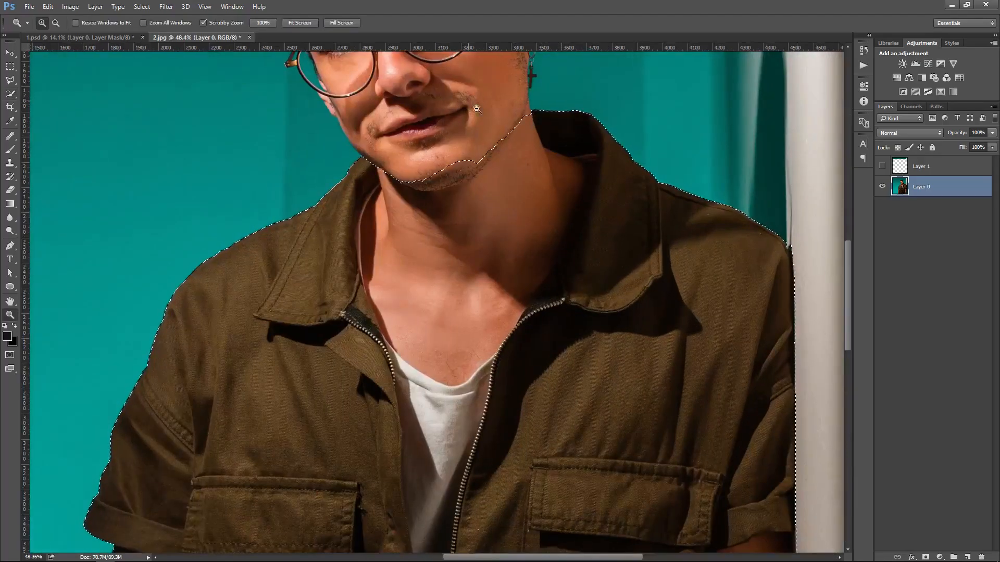
Refine the selection along the man's jawline and neck, and use it as a layer mask on Layer 0
drag(469, 100, 490, 100)
key(w)
drag(495, 241, 518, 330)
mouse_move(504, 273)
mouse_down()
mouse_move(432, 303)
mouse_move(472, 305)
mouse_move(547, 232)
mouse_move(565, 201)
mouse_move(558, 178)
mouse_move(525, 263)
mouse_move(391, 336)
mouse_move(352, 318)
mouse_up()
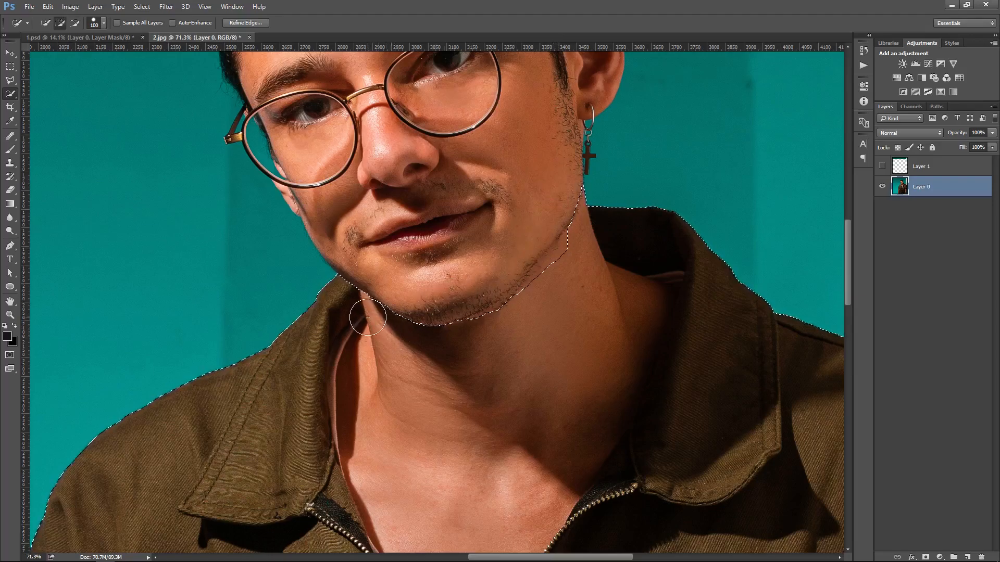
alt+click(571, 263)
key(ctrl+z)
right_click(515, 269)
click(536, 280)
key(v)
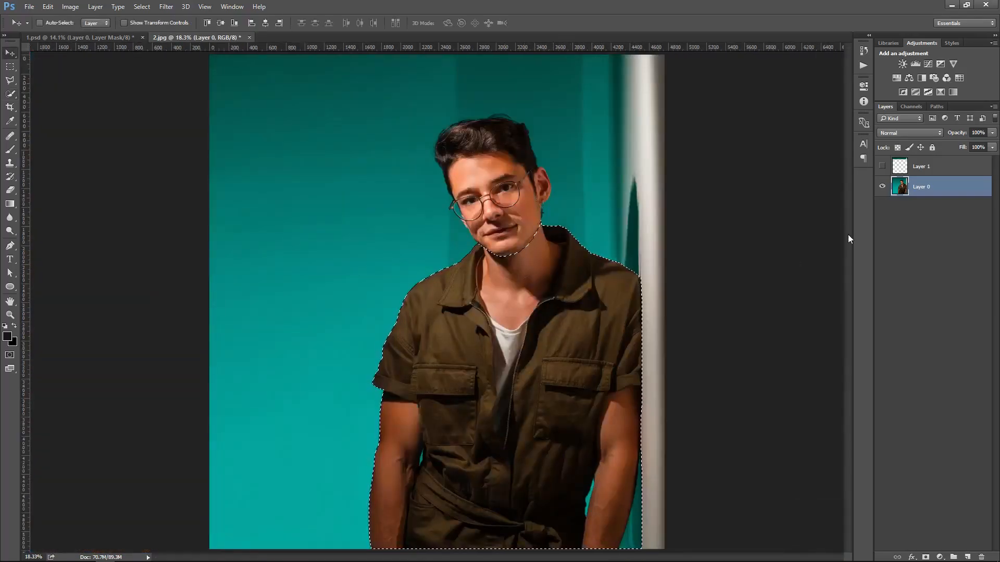
click(926, 558)
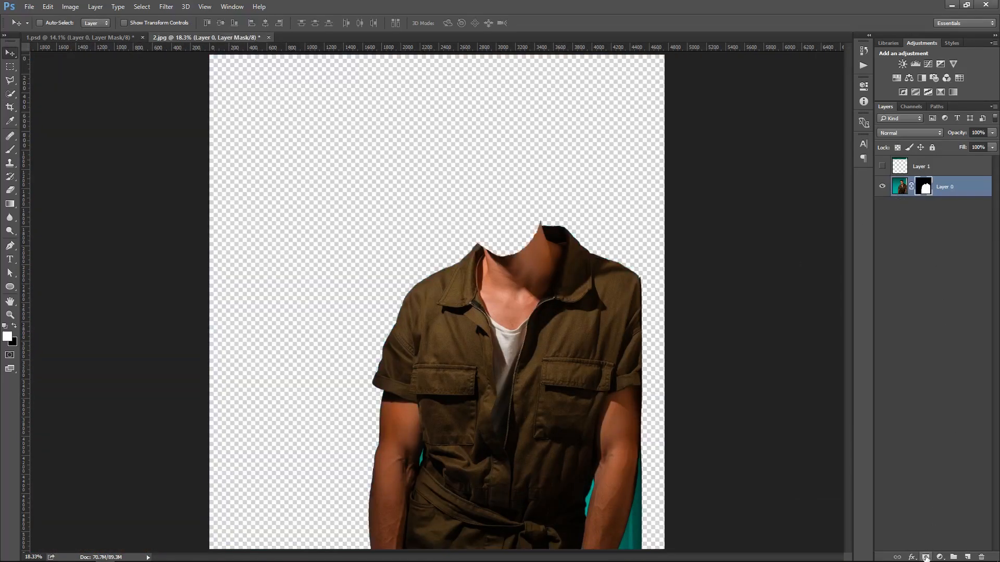
Show only the background strip layer and stretch it downward to about twice its height
click(882, 184)
click(882, 166)
click(927, 166)
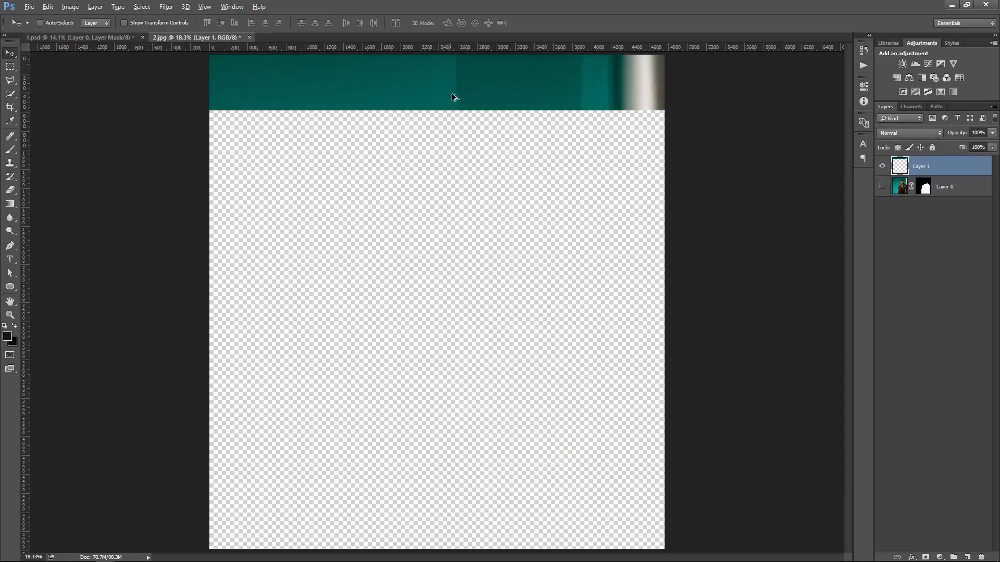
key(ctrl+t)
drag(437, 110, 436, 174)
key(Return)
Duplicate the stretched strip, place the copy directly beneath it and flip the copy vertically
drag(966, 169, 967, 557)
drag(553, 92, 552, 213)
key(ctrl+t)
right_click(523, 229)
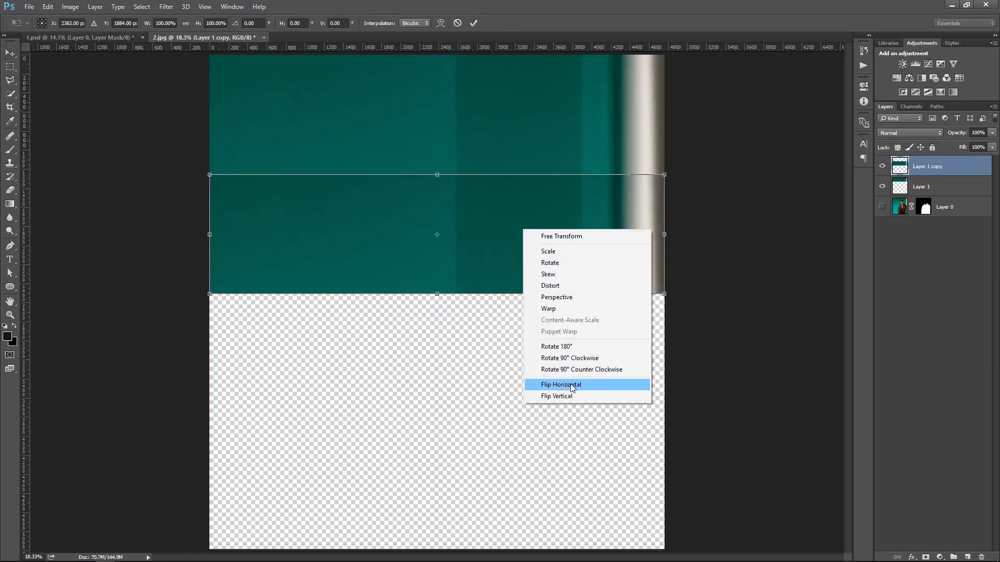
click(571, 386)
right_click(510, 220)
click(560, 383)
right_click(514, 240)
click(566, 397)
key(Return)
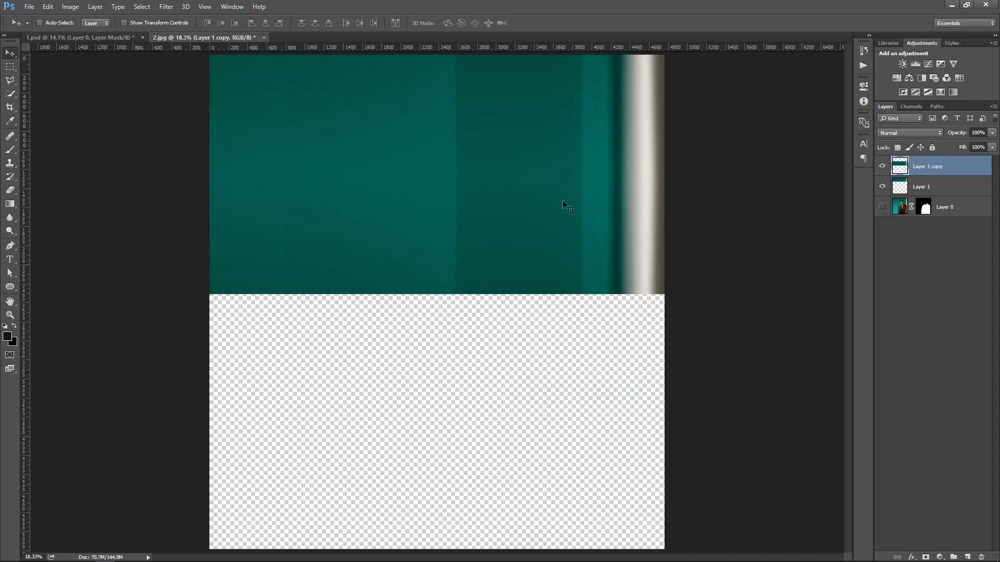
Merge the two strip layers and stretch the result down to the canvas's lower edge
drag(564, 231, 559, 229)
shift+click(954, 185)
key(ctrl+e)
drag(594, 313, 533, 312)
key(ctrl+t)
drag(460, 308, 460, 469)
key(Return)
Show the masked man's layer and place the rebuilt background layer beneath it
right_click(476, 277)
click(488, 285)
click(882, 186)
drag(980, 166, 980, 195)
click(921, 167)
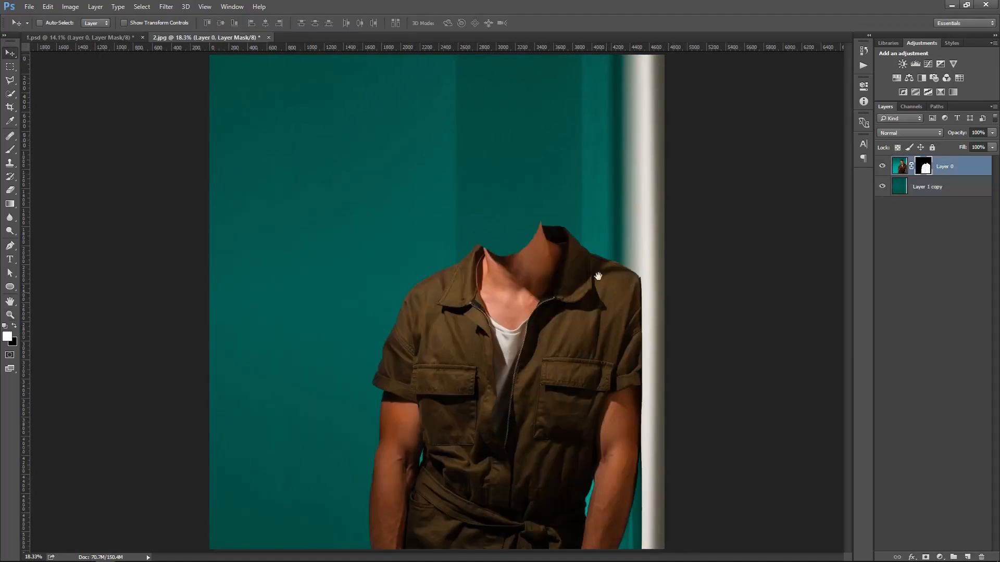
Refine the edge of the man's layer mask with a 3.5 px radius, raised contrast and a +6% edge shift
scroll(787, 243, up, 1)
right_click(924, 168)
click(917, 282)
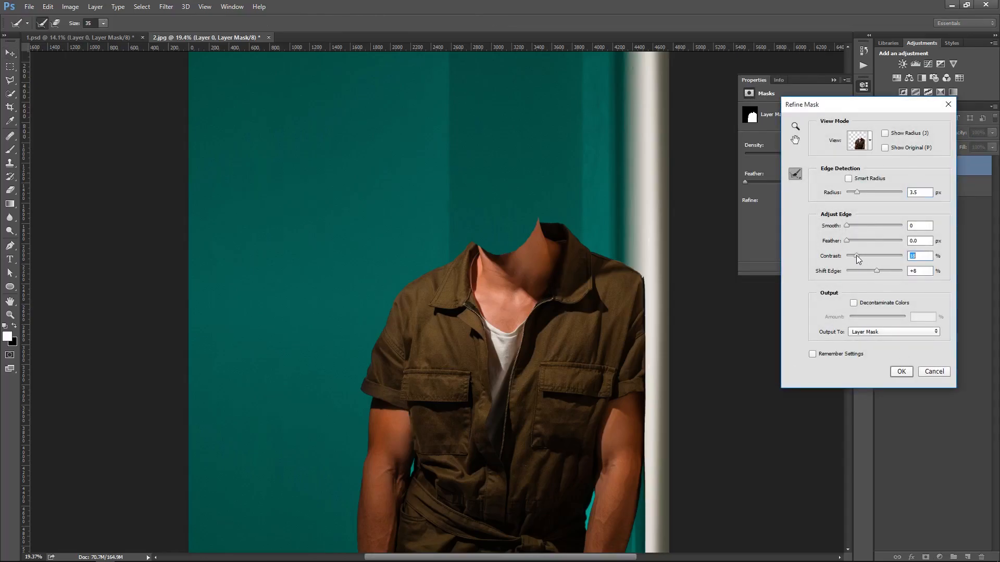
click(901, 371)
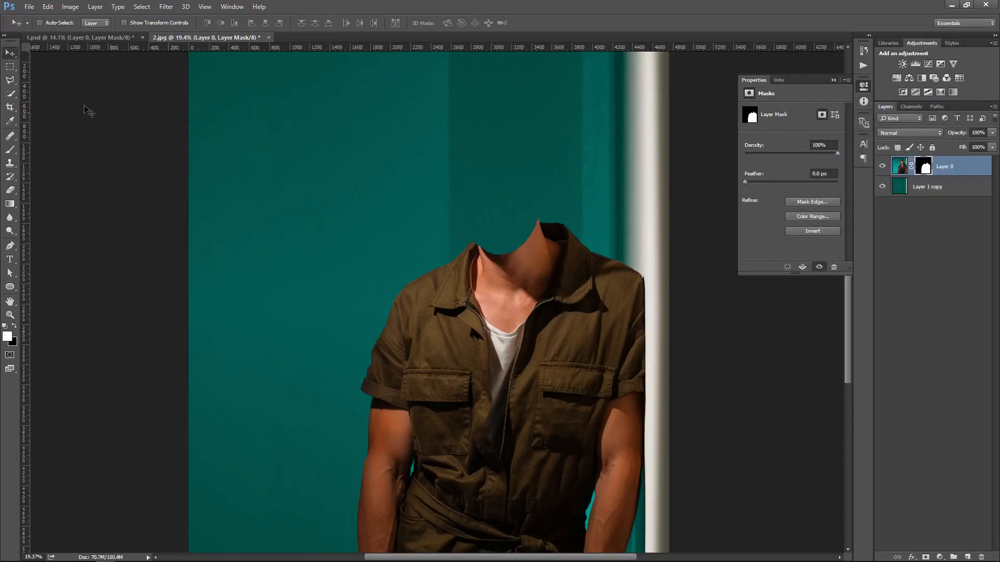
Paint white on the man's layer mask with a 700 px brush at 68% opacity to restore the original pillar beside him
click(10, 150)
key(bracketright)
key(bracketright)
mouse_move(638, 256)
mouse_down()
mouse_move(636, 222)
mouse_move(654, 529)
mouse_up()
drag(649, 198, 652, 165)
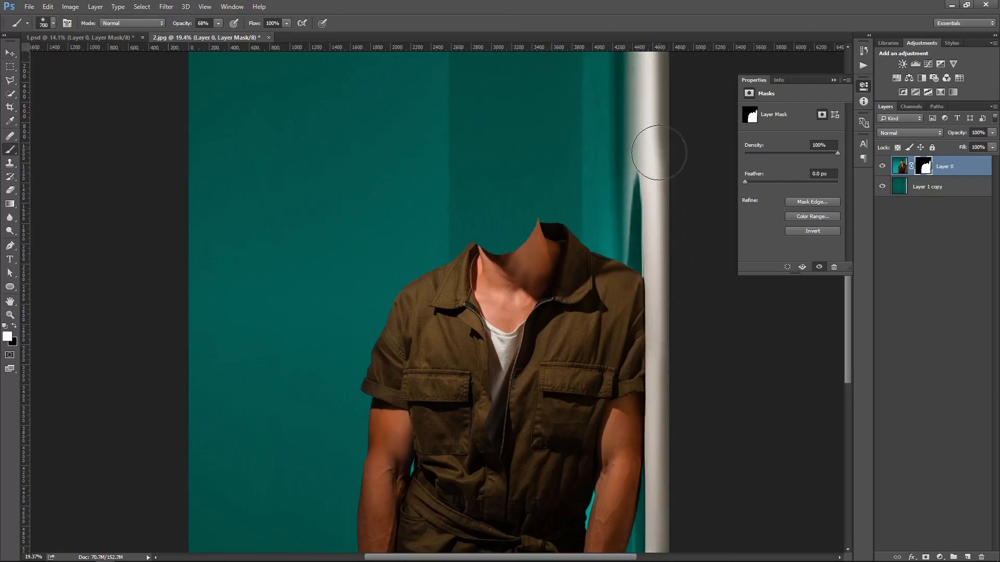
scroll(652, 146, up, 3)
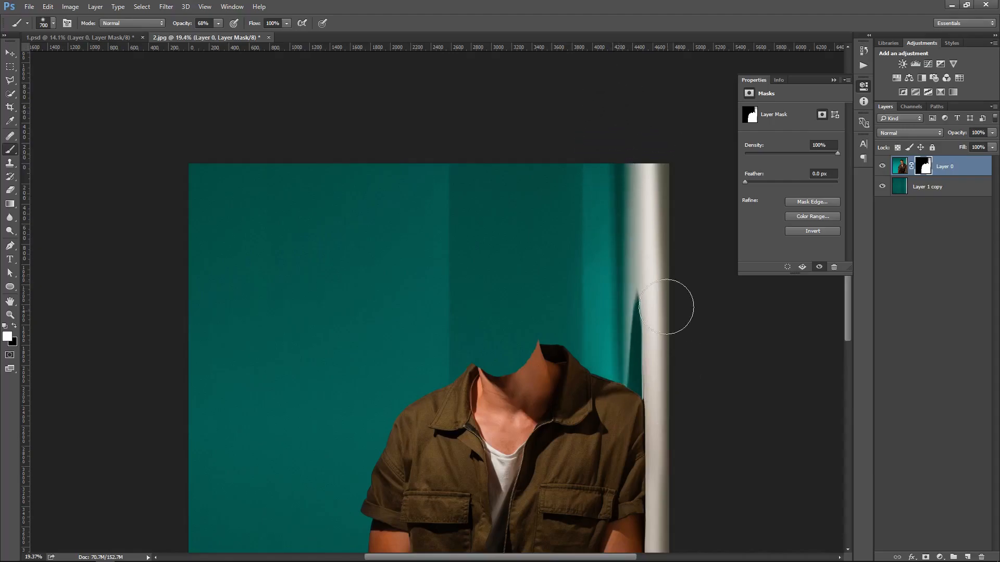
scroll(651, 351, down, 3)
scroll(703, 352, down, 1)
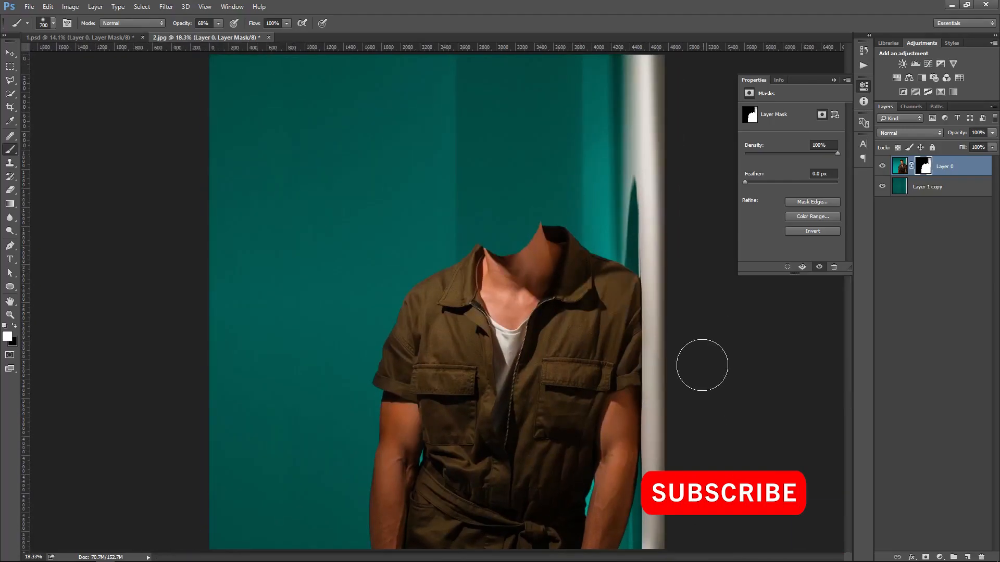
key(v)
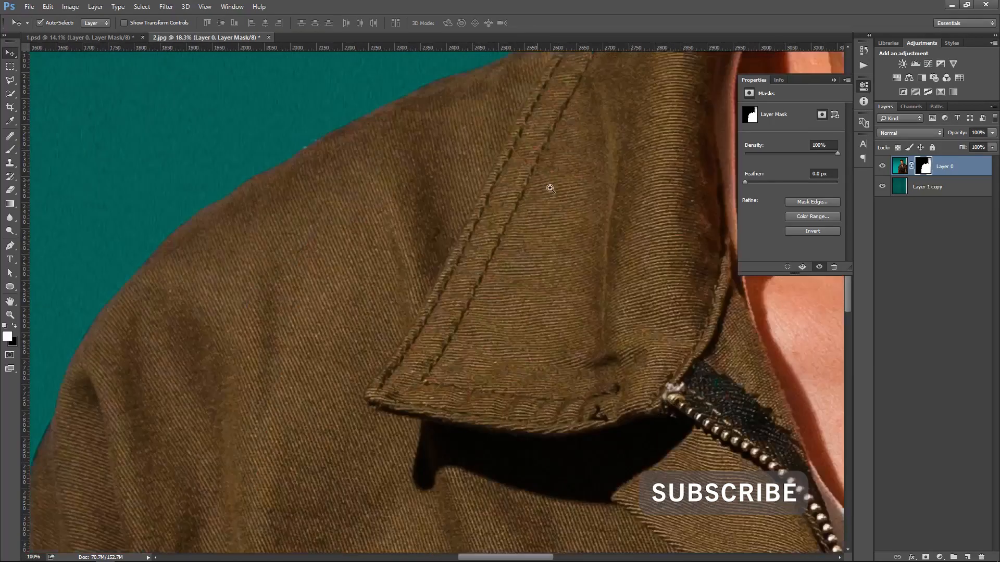
scroll(547, 330, down, 10)
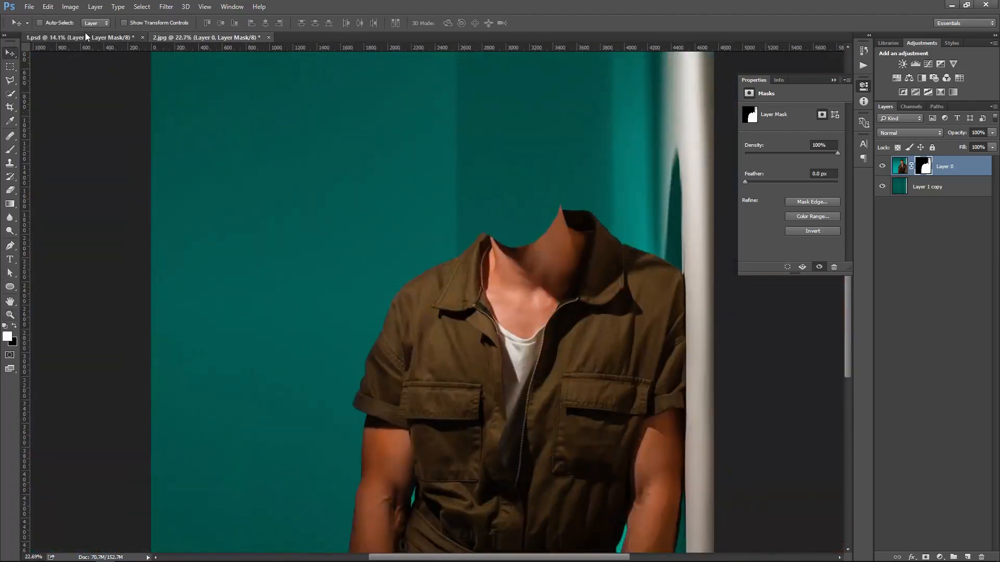
Bring the masked antelope layer from 1.psd into the 2.jpg document
click(85, 37)
drag(526, 307, 577, 277)
ctrl+drag(577, 277, 542, 267)
Flip the antelope layer horizontally and reposition it over the man's body
key(ctrl+t)
right_click(529, 271)
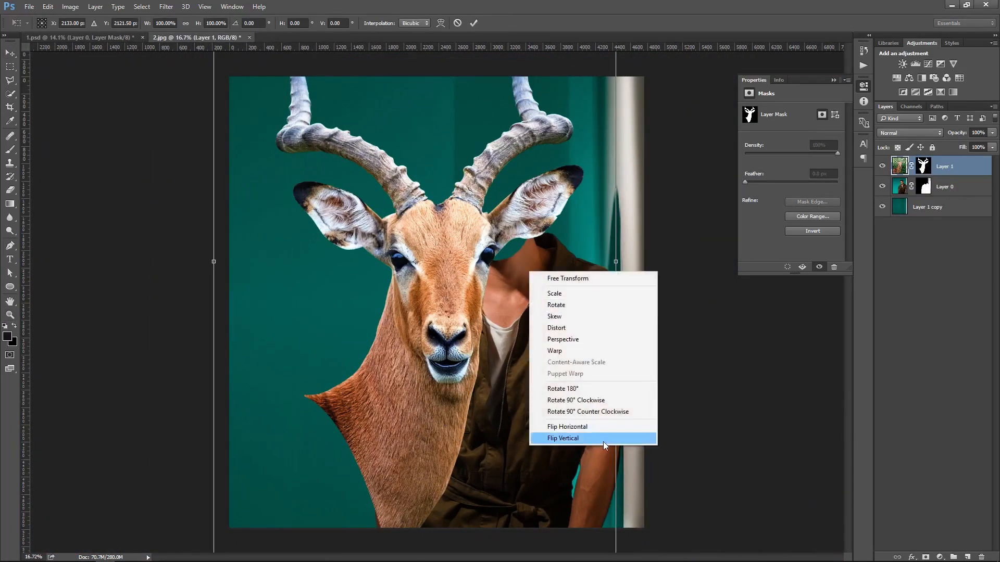
click(567, 427)
key(Return)
drag(473, 310, 512, 318)
Duplicate the antelope layer and keep the original as a hidden layer named Backup
right_click(968, 164)
drag(971, 166, 967, 557)
double_click(945, 187)
text(Backup)
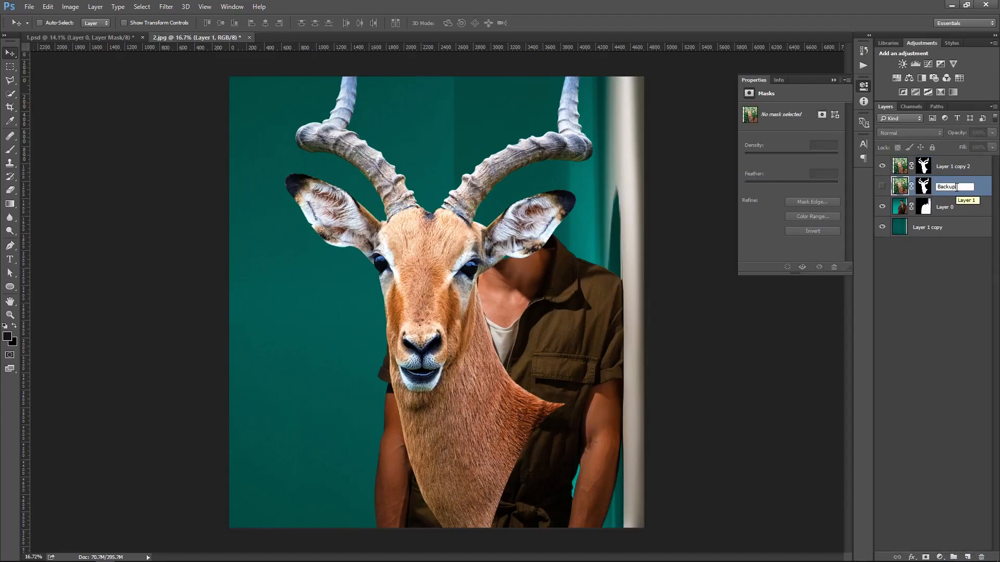
Scale down the visible antelope layer and position the head over the man's collar
click(950, 167)
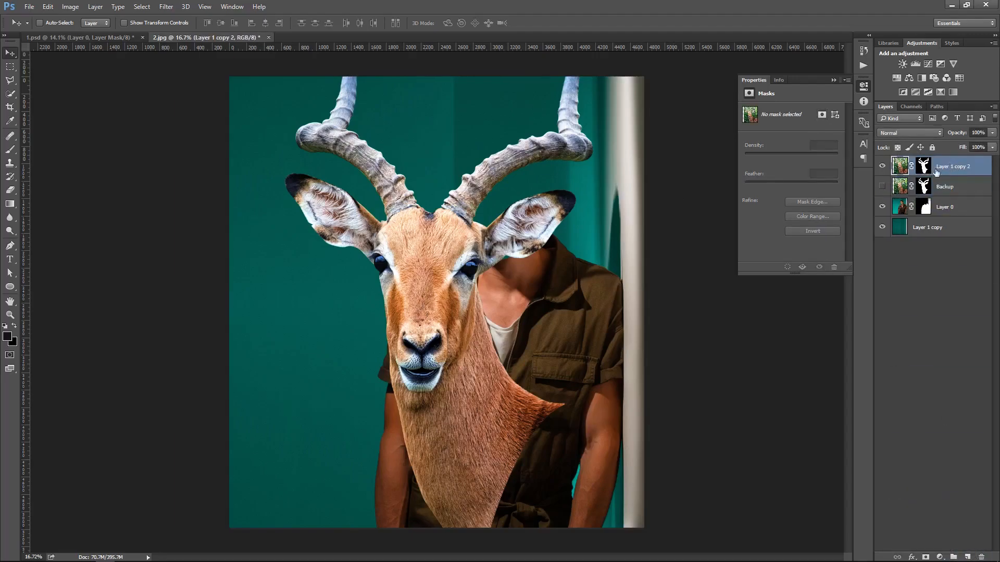
key(ctrl+t)
key(ctrl+minus)
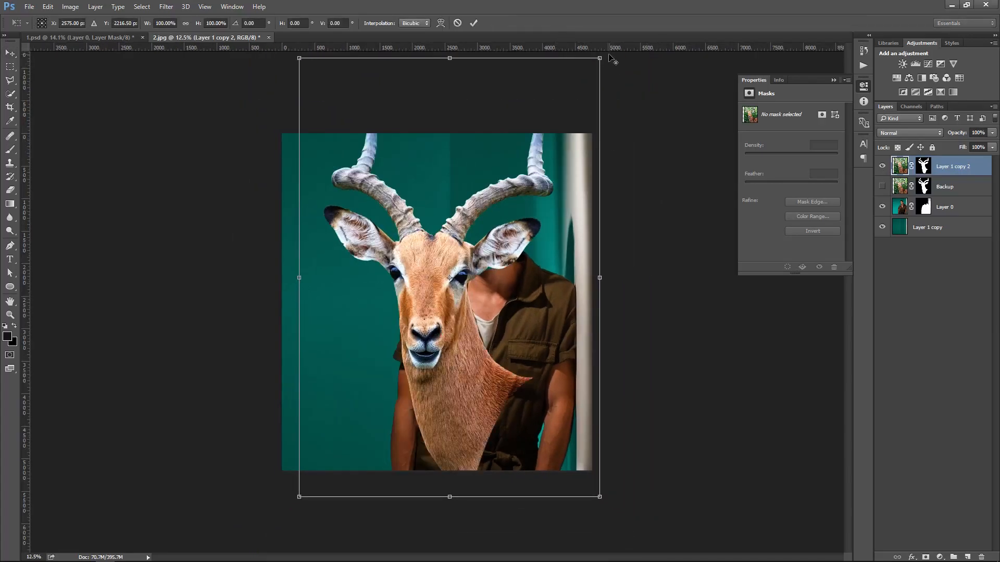
drag(598, 60, 539, 148)
key(Return)
drag(448, 245, 508, 254)
drag(506, 256, 456, 307)
Extend the canvas upward with the Crop tool to leave room above the antelope's horns
drag(458, 305, 463, 136)
key(c)
drag(437, 103, 438, 72)
key(Return)
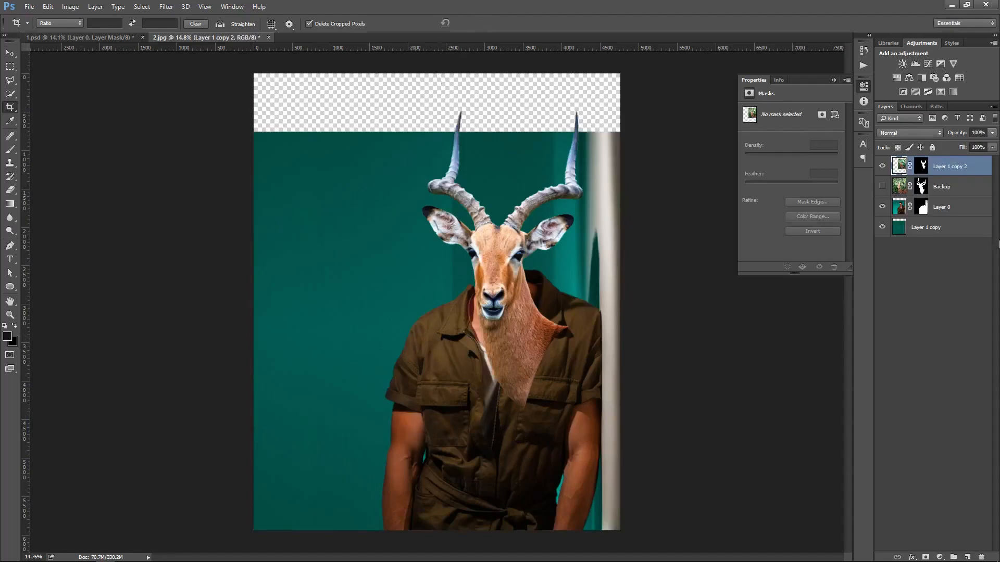
Stretch the bottommost teal background layer upward to fill the empty canvas strip above the horns
click(937, 227)
key(ctrl+t)
drag(439, 131, 439, 73)
key(Return)
key(ctrl+0)
Reposition the antelope head over the collar and adjust its size with Free Transform
key(v)
drag(521, 279, 512, 245)
key(ctrl+t)
drag(655, 409, 642, 420)
drag(406, 267, 413, 263)
key(Return)
drag(503, 286, 556, 308)
key(z)
key(v)
drag(542, 252, 530, 251)
Transform the antelope layer with a slight clockwise tilt so the neck fits inside the shirt's opening
key(ctrl+t)
drag(730, 361, 697, 366)
drag(556, 270, 576, 271)
drag(682, 470, 665, 441)
drag(513, 266, 517, 283)
drag(531, 293, 530, 290)
drag(285, 421, 291, 415)
key(Return)
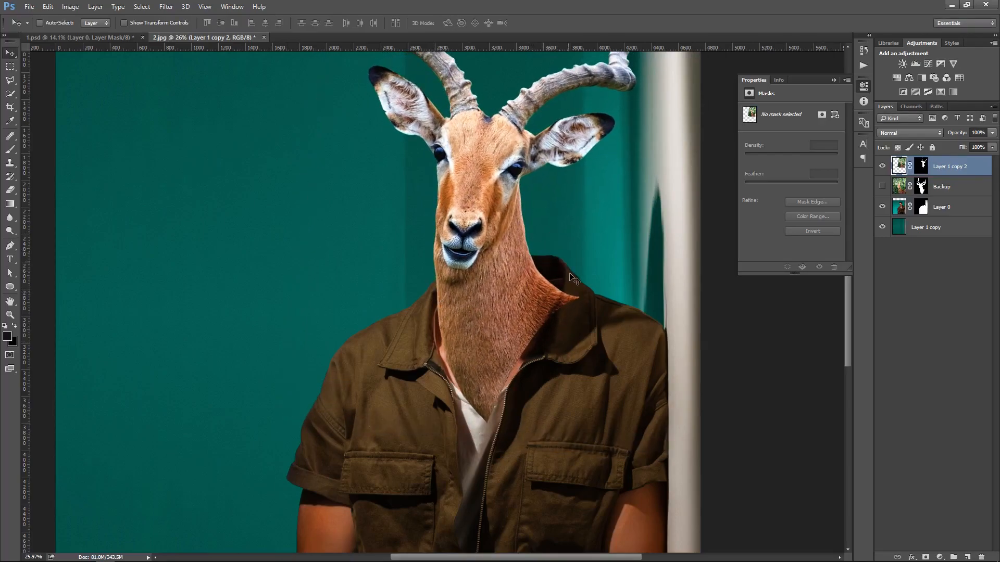
Fine-tune the antelope layer's size and placement so its neck lines up with both collar edges
scroll(566, 268, down, 3)
key(ctrl+t)
drag(736, 403, 741, 396)
drag(525, 269, 523, 273)
drag(719, 404, 715, 399)
key(Return)
Paint black on the antelope's layer mask at full opacity to hide the pointed fur overlapping the right collar
scroll(573, 273, up, 3)
click(12, 90)
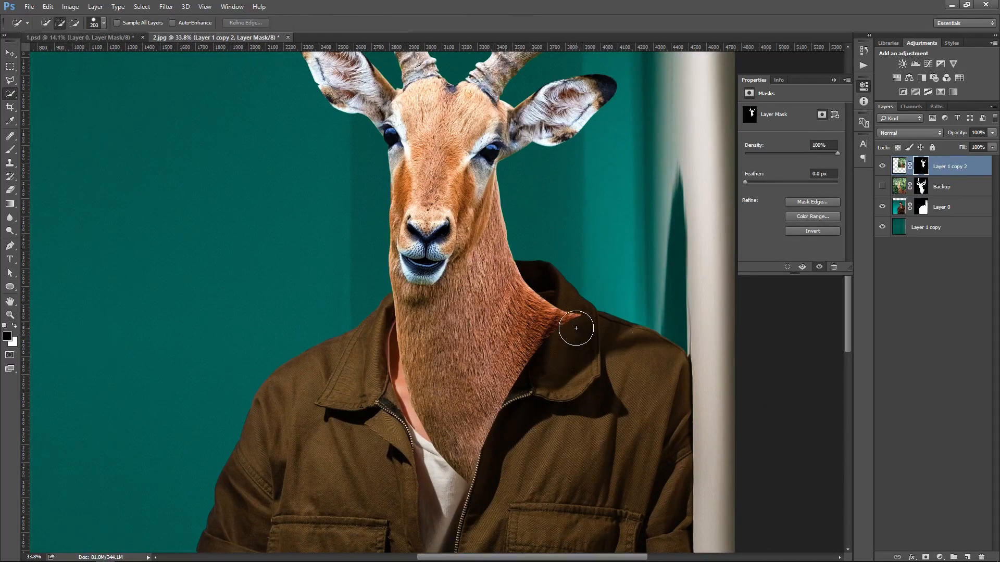
key(b)
click(589, 357)
click(218, 23)
click(232, 37)
drag(600, 388, 609, 350)
Fade the lower neck into the man's chest on the mask with a 300 px black brush, reducing opacity to 20%
key(bracketleft)
key(bracketleft)
key(bracketleft)
key(bracketleft)
mouse_move(454, 467)
mouse_down()
mouse_move(485, 471)
mouse_move(475, 481)
mouse_move(451, 460)
mouse_up()
drag(218, 23, 184, 25)
mouse_move(411, 449)
mouse_down()
mouse_move(392, 376)
mouse_move(444, 462)
mouse_move(465, 442)
mouse_up()
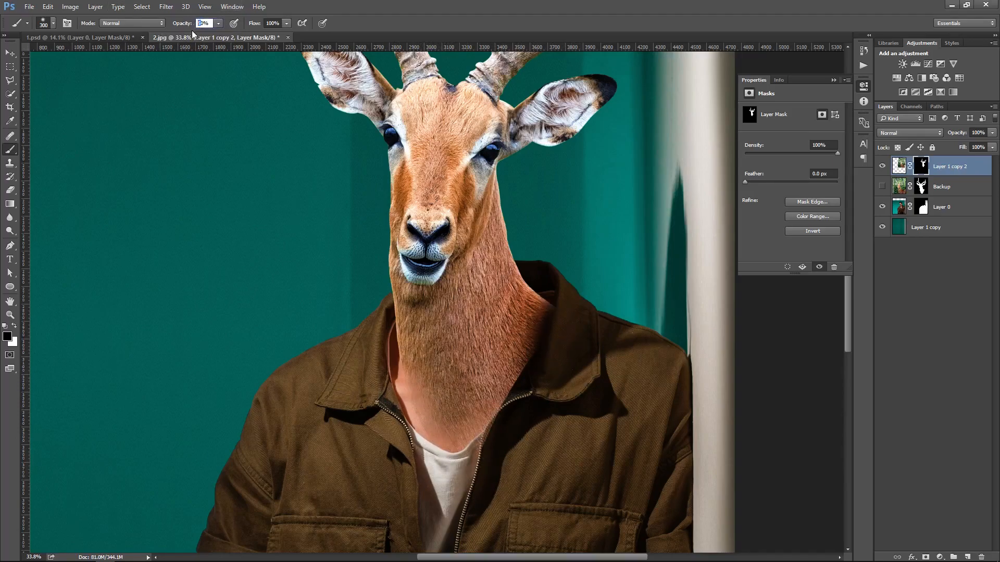
mouse_move(546, 311)
mouse_down()
mouse_move(529, 408)
mouse_move(486, 413)
mouse_move(450, 372)
mouse_move(505, 459)
mouse_move(493, 372)
mouse_move(525, 389)
mouse_move(546, 362)
mouse_move(546, 416)
mouse_move(440, 458)
mouse_move(522, 467)
mouse_move(516, 437)
mouse_move(467, 411)
mouse_up()
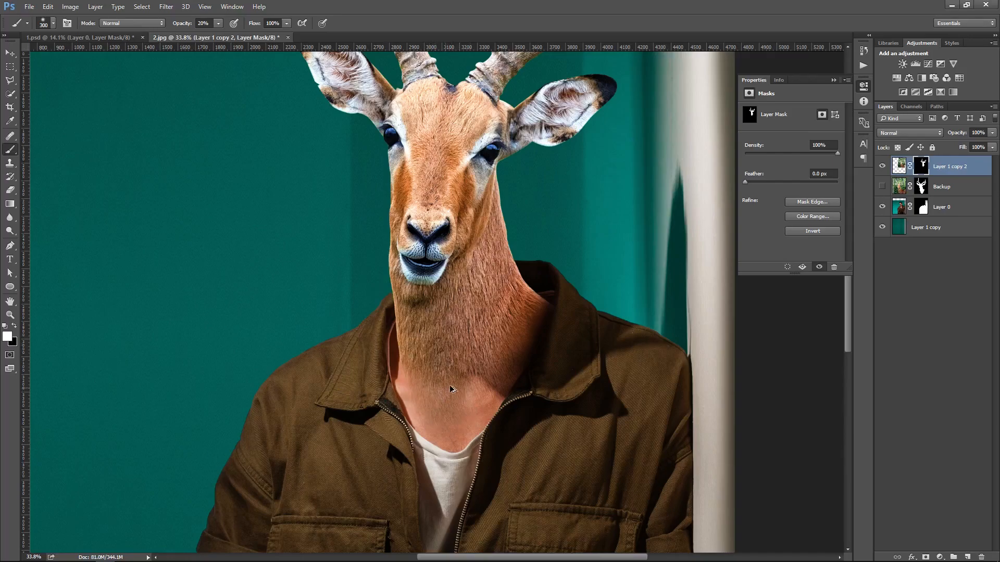
Refine the antelope mask's edge with a radius of about 4.4 px and a slightly increased Shift Edge
key(v)
right_click(553, 328)
click(566, 333)
drag(554, 357, 594, 357)
drag(513, 183, 527, 289)
right_click(526, 289)
click(543, 294)
drag(543, 250, 546, 354)
key(ctrl+0)
right_click(921, 166)
click(880, 252)
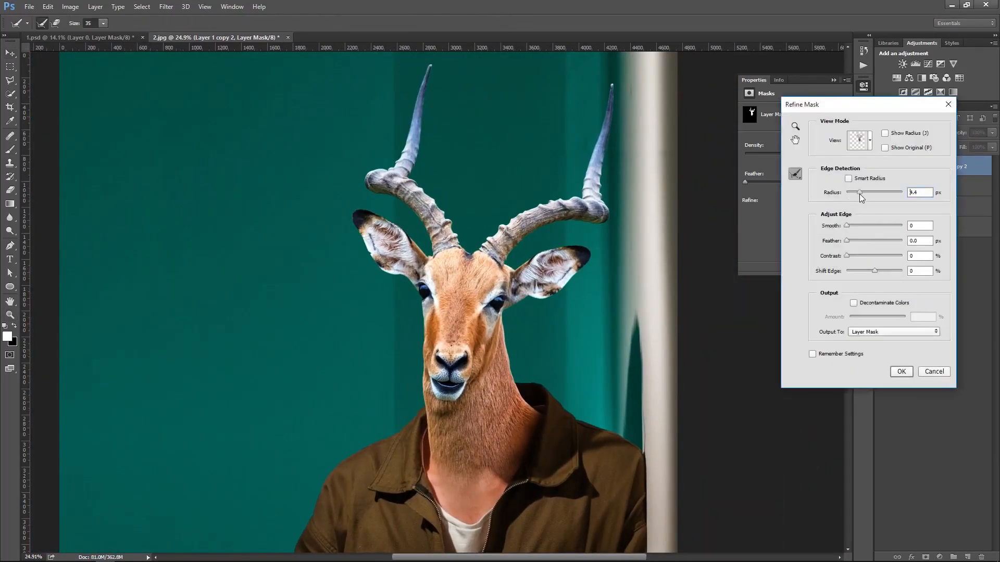
mouse_move(874, 271)
mouse_down()
mouse_move(849, 257)
mouse_move(877, 272)
mouse_up()
click(900, 372)
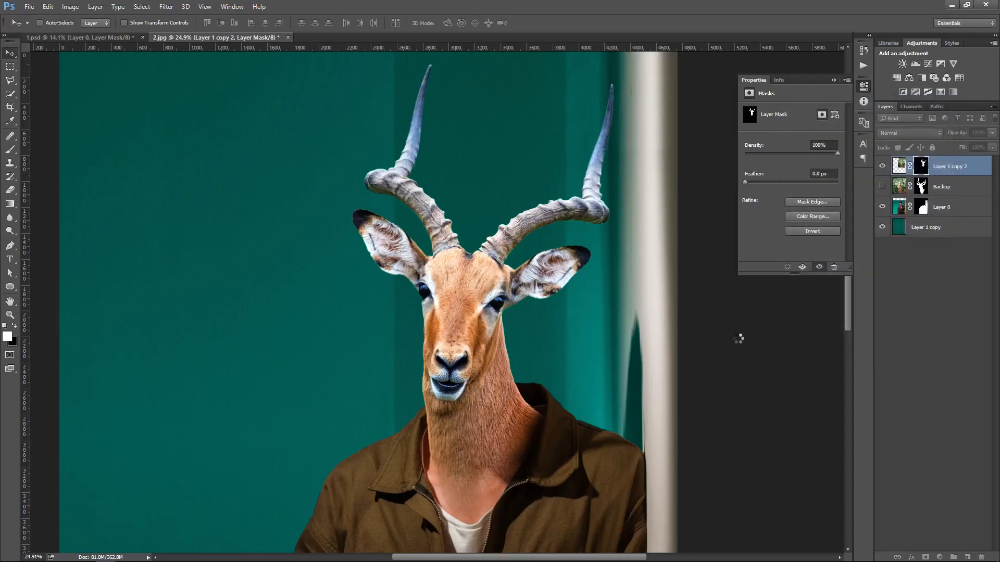
Blend the neck's left edge beside the collar on the mask with a 300 px brush at 10–20% opacity
key(z)
drag(454, 432, 520, 420)
key(b)
key(x)
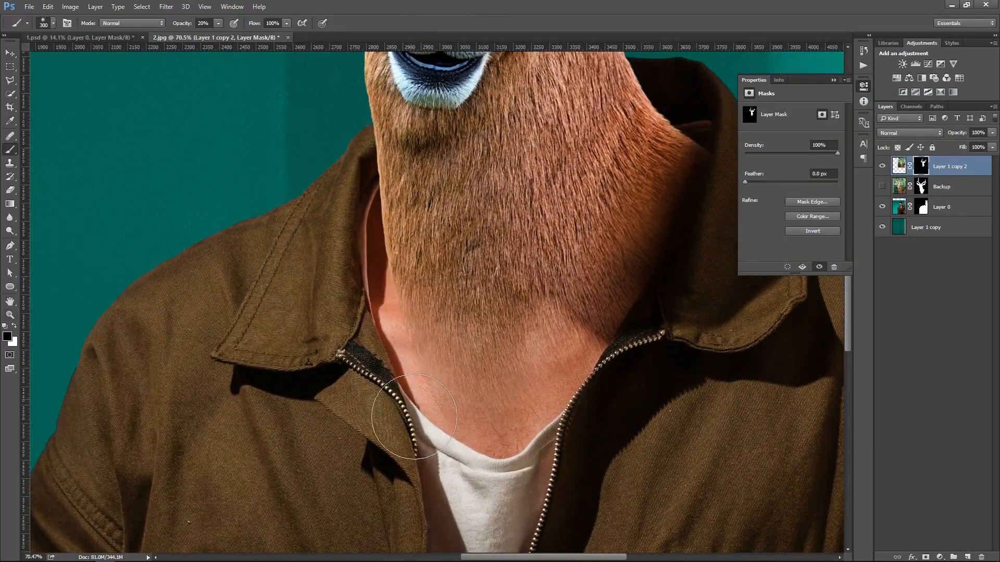
mouse_move(376, 275)
mouse_down()
mouse_move(376, 241)
mouse_move(376, 264)
mouse_move(432, 281)
mouse_move(420, 324)
mouse_move(398, 326)
mouse_up()
key(x)
key(x)
drag(398, 326, 361, 364)
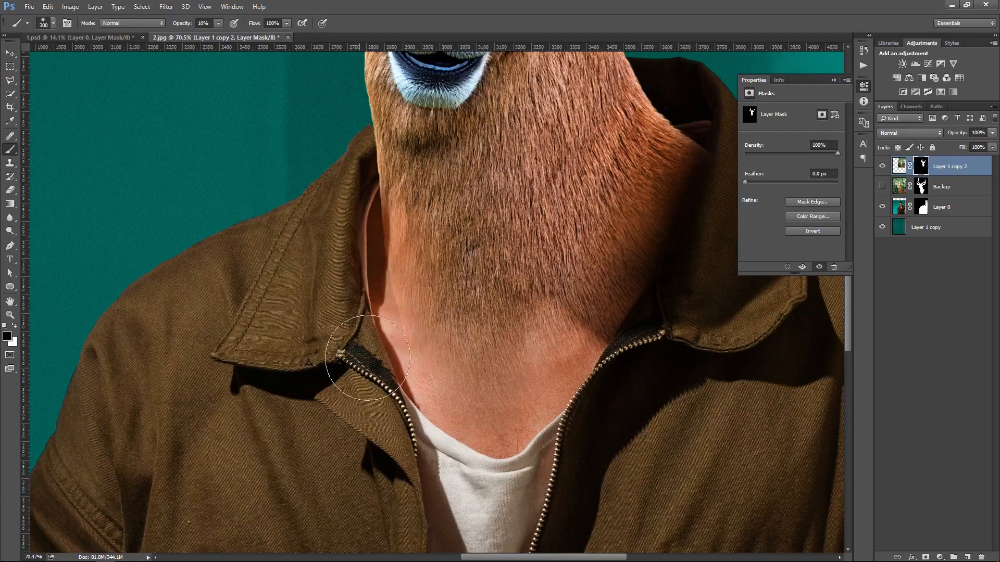
key(x)
scroll(469, 372, down, 5)
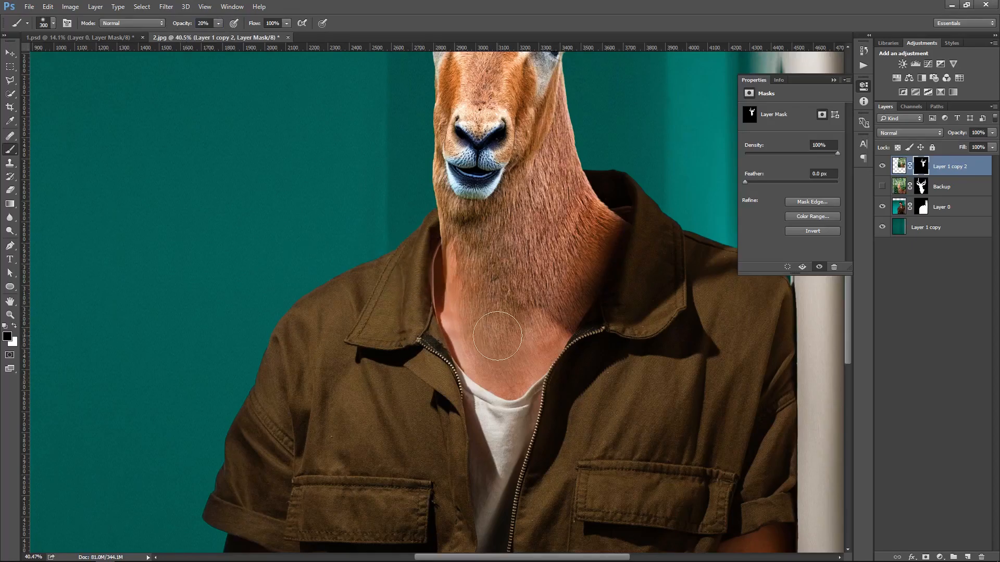
Paint white on the mask along the neck's left edge with a 50 px brush at 50% opacity
scroll(409, 319, up, 5)
key(bracketleft)
key(bracketleft)
key(bracketleft)
key(bracketleft)
key(bracketleft)
key(bracketleft)
key(bracketleft)
key(bracketleft)
key(bracketleft)
key(bracketleft)
key(bracketleft)
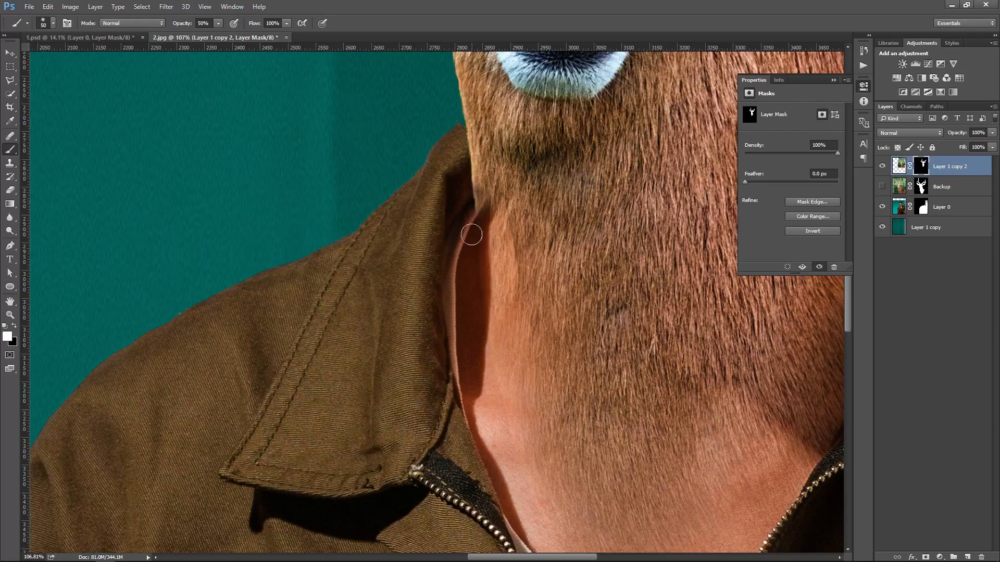
drag(492, 223, 507, 273)
Slightly resize the antelope layer and nudge it so the neck sits better in the collar
key(z)
mouse_move(473, 305)
mouse_down()
mouse_move(573, 326)
mouse_move(519, 330)
mouse_up()
mouse_move(448, 291)
mouse_down()
mouse_move(438, 288)
mouse_move(435, 364)
mouse_up()
key(ctrl+t)
drag(726, 485, 736, 483)
key(Return)
key(v)
drag(480, 346, 478, 347)
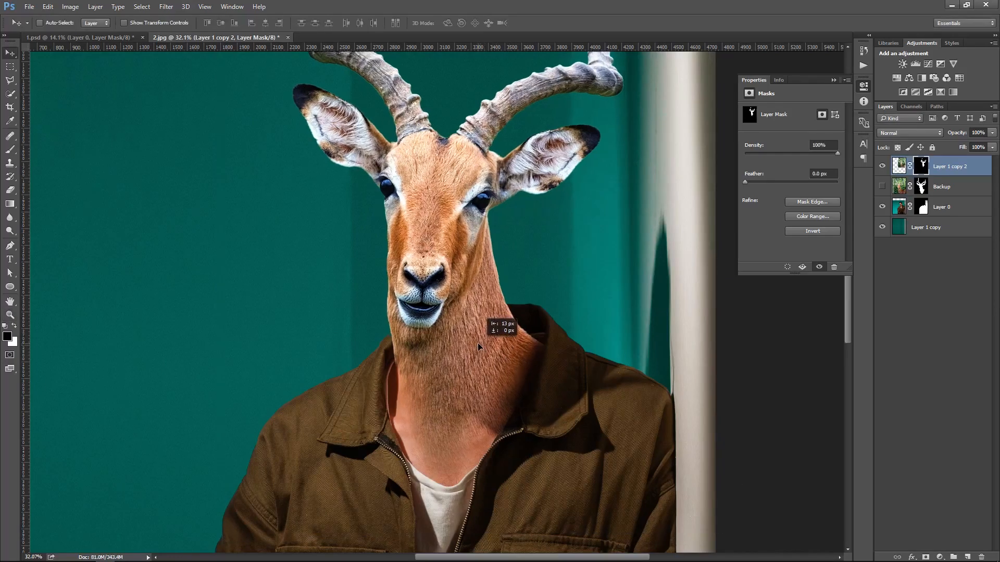
key(ctrl+t)
drag(587, 364, 595, 372)
key(Return)
Paint black on the mask with a 250 px brush at 30% opacity to bring out the man's neck shadow beneath the fur
key(ctrl+space)
right_click(403, 326)
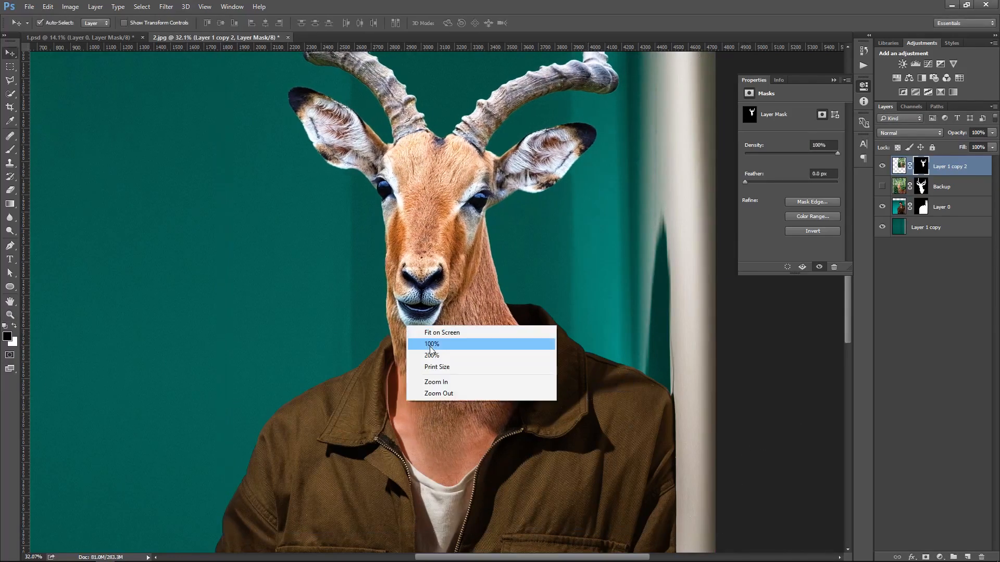
click(430, 345)
drag(447, 369, 350, 89)
key(z)
drag(456, 283, 450, 283)
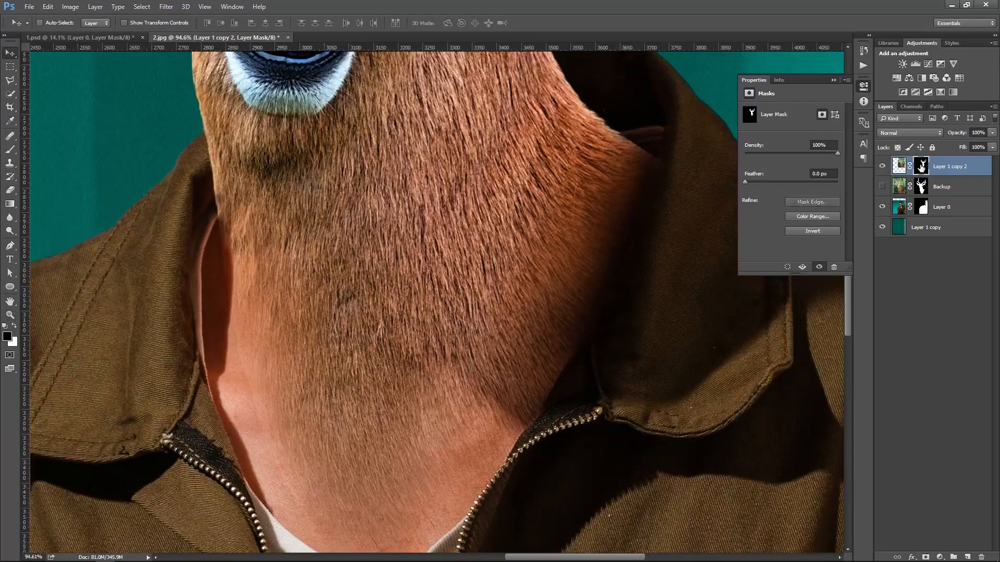
key(b)
scroll(609, 240, down, 2)
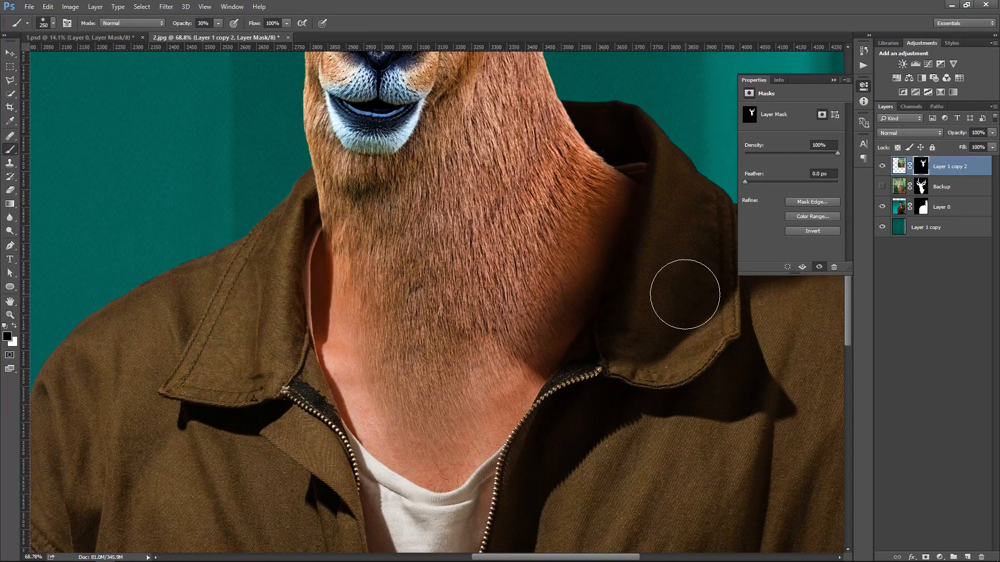
scroll(656, 323, down, 3)
scroll(675, 361, up, 3)
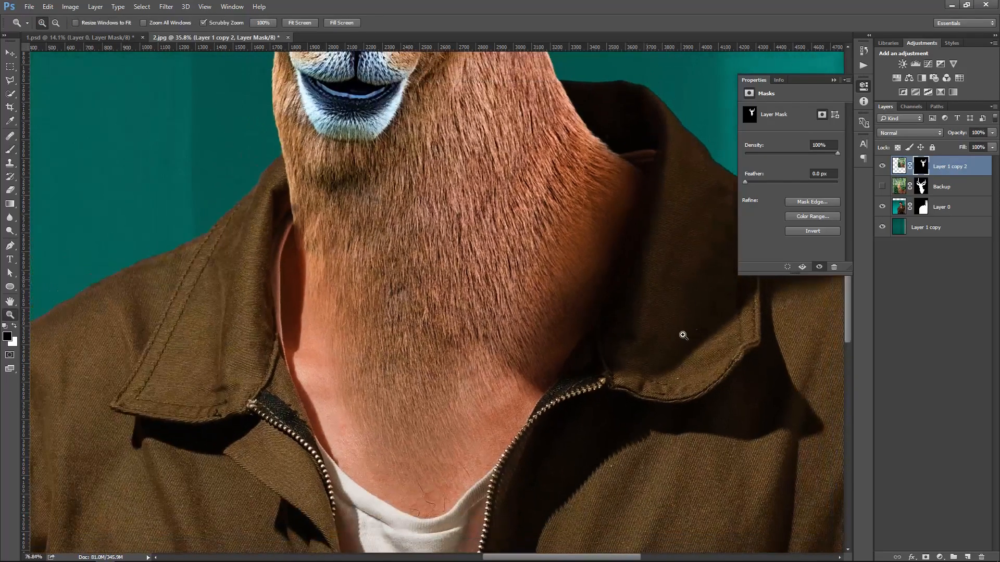
drag(609, 403, 583, 399)
click(883, 166)
click(882, 166)
mouse_move(396, 260)
mouse_down()
mouse_move(453, 333)
mouse_move(420, 380)
mouse_move(408, 340)
mouse_up()
scroll(553, 363, down, 4)
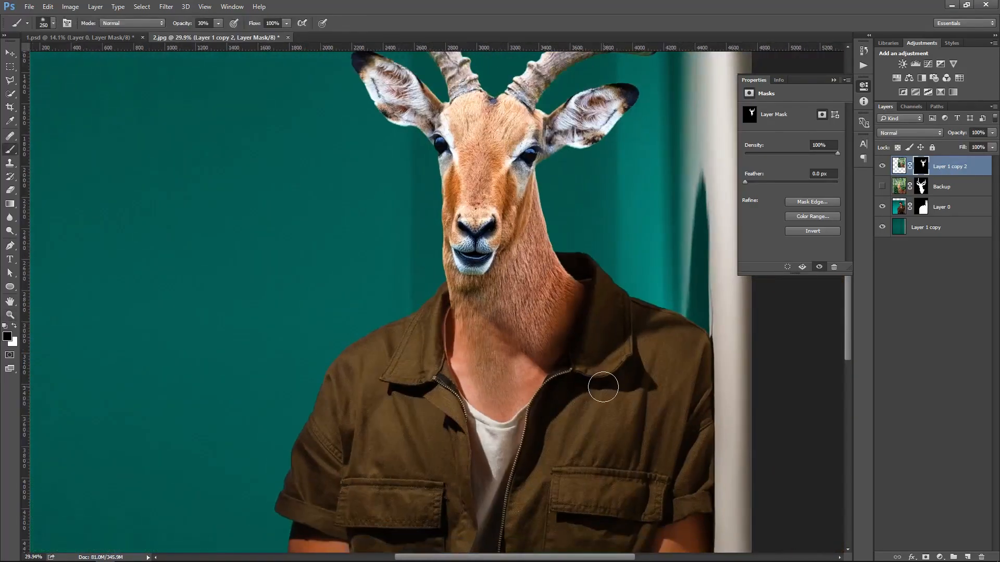
Restore soft fur over the lower neck by painting white on the mask at 10% opacity
scroll(598, 390, down, 3)
scroll(599, 390, up, 5)
click(198, 24)
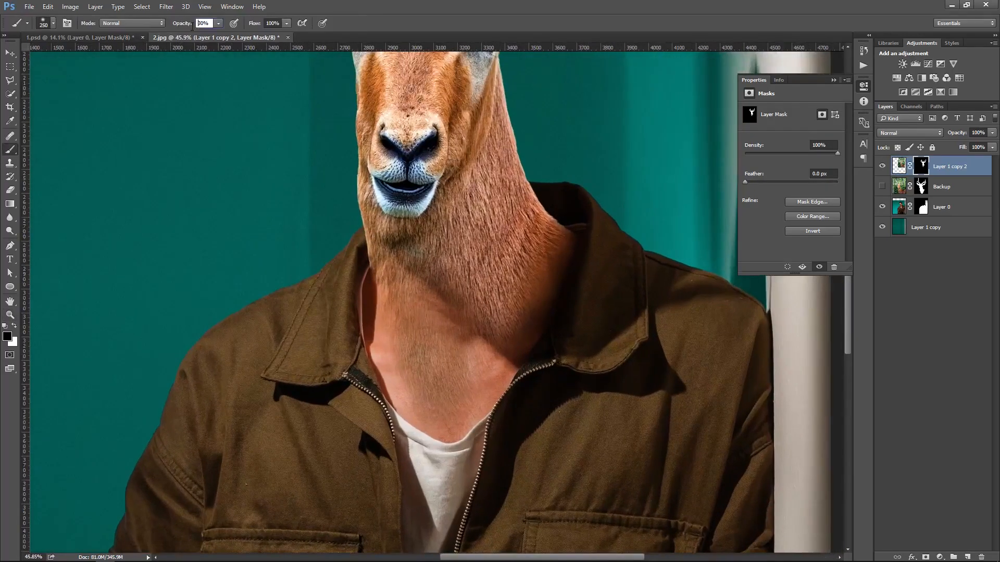
mouse_move(435, 355)
mouse_down()
mouse_move(505, 314)
mouse_move(547, 375)
mouse_up()
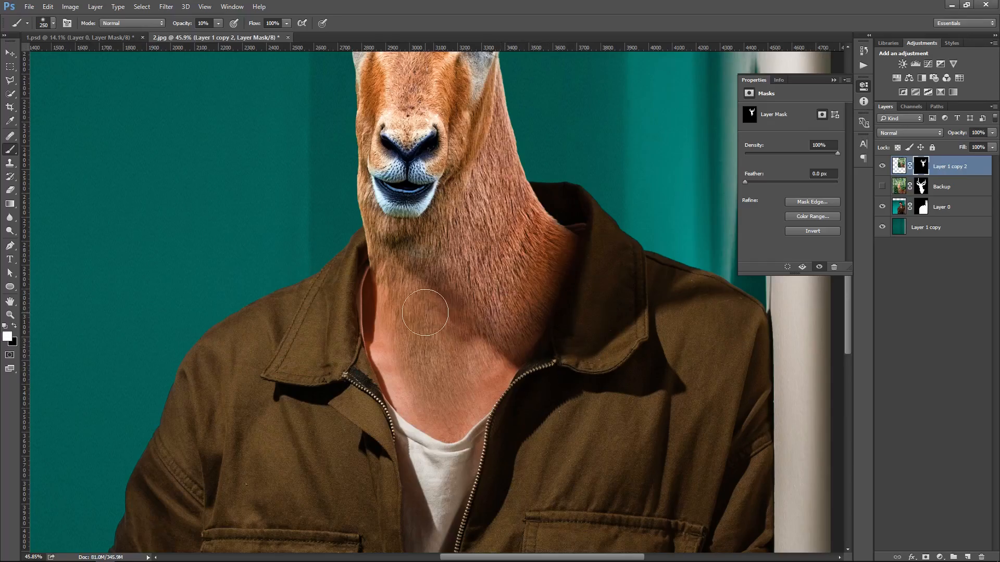
drag(550, 282, 547, 375)
drag(457, 420, 472, 420)
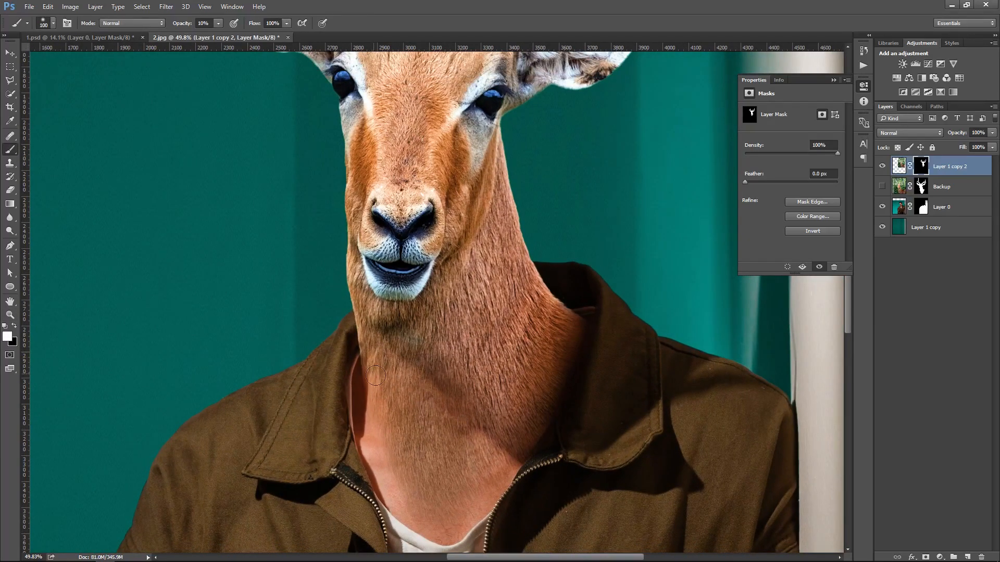
Refine the fur transition along the neck's left edge on the mask with a small brush at 30% opacity
key(3)
drag(368, 381, 419, 381)
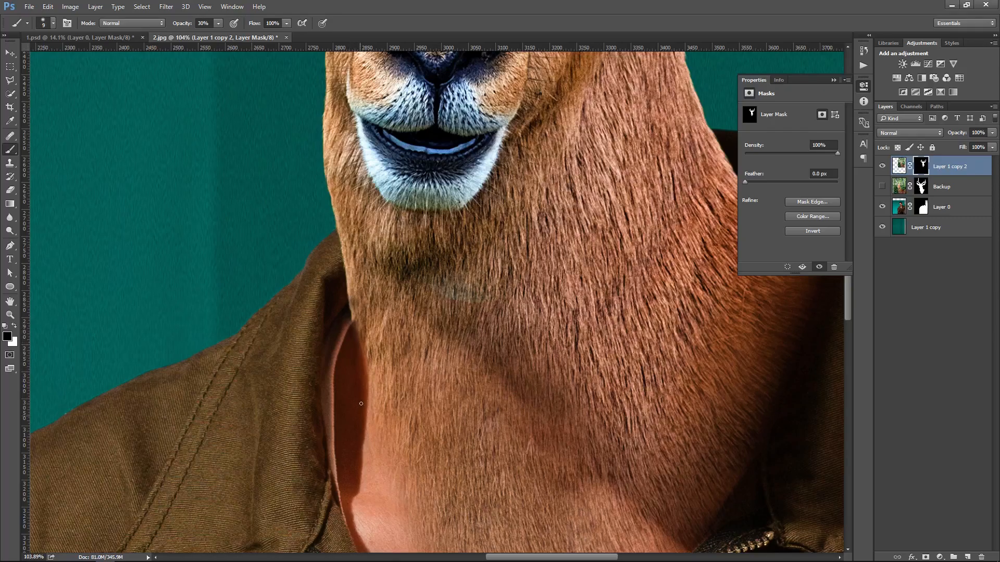
key(ctrl+0)
drag(513, 291, 676, 308)
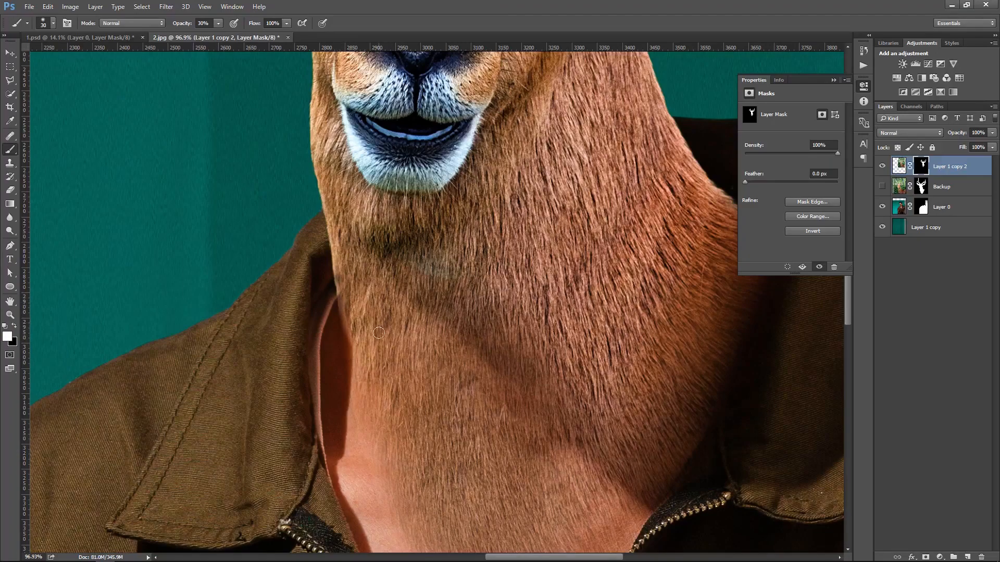
right_click(405, 241)
click(417, 246)
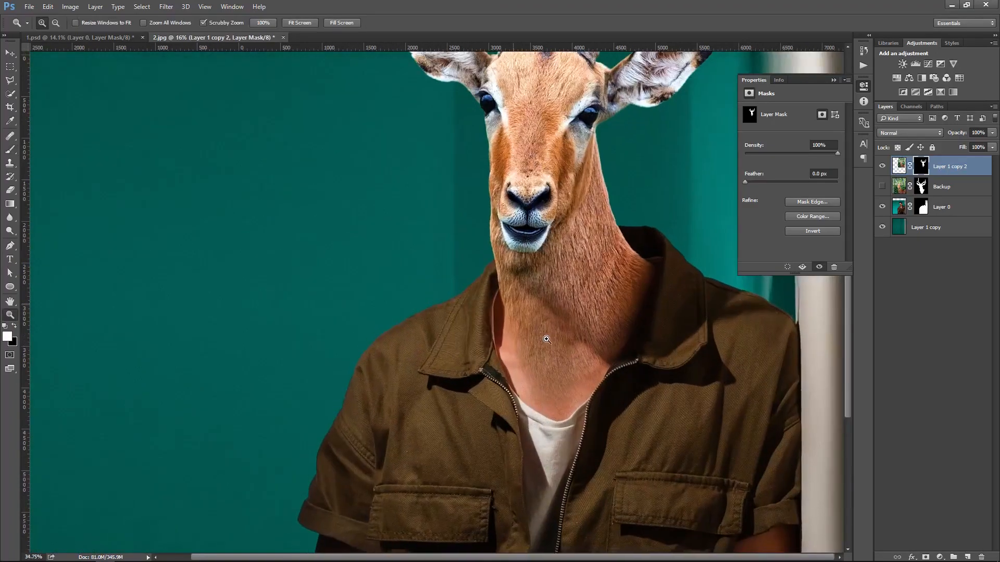
Blend the lower neck fur on the mask with a 150 px white brush at 10% opacity
drag(183, 28, 172, 27)
key(])
key(])
key(])
key(])
key(])
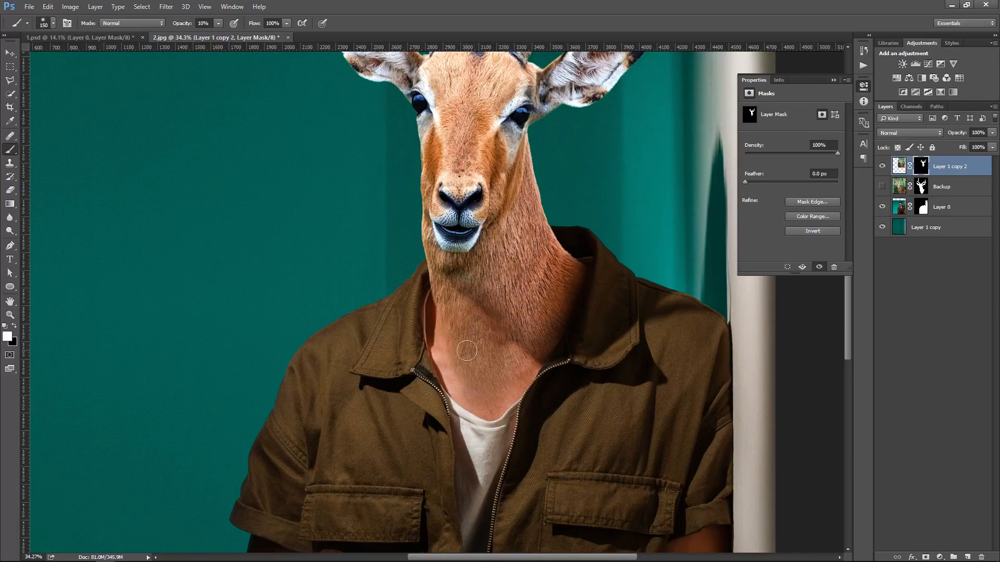
mouse_move(508, 325)
mouse_down()
mouse_move(480, 399)
mouse_move(463, 339)
mouse_move(560, 338)
mouse_up()
Soften the fur around the shirt's neckline on the mask with a 700 px black brush at 10% opacity
key(])
key(])
key(])
key(])
key(])
key(])
key(])
key(])
key(])
key(])
key(])
key(x)
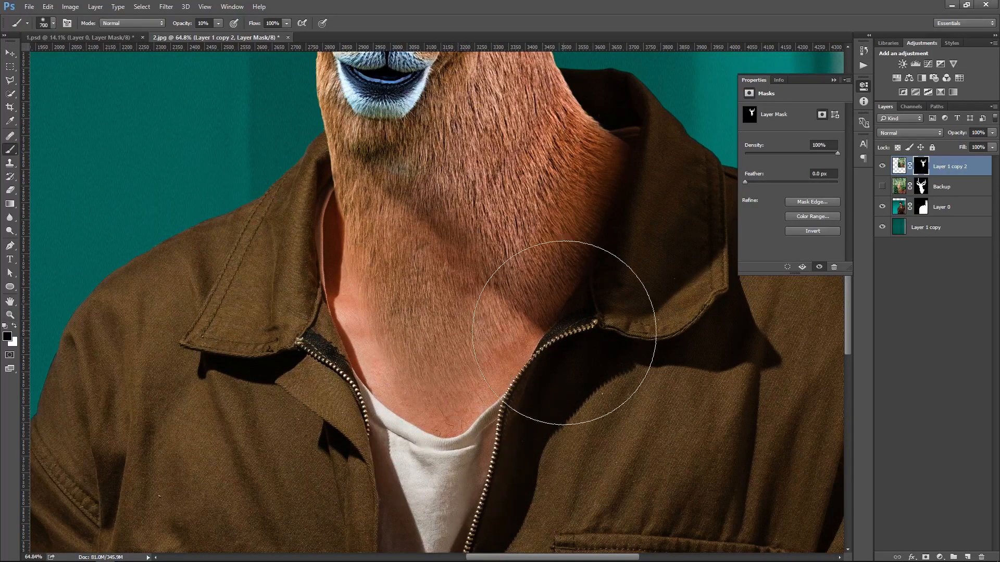
Examine the neck fur blend around the collar and neckline, comparing it with the antelope layer hidden and shown
key(z)
drag(489, 370, 467, 372)
key(b)
key(x)
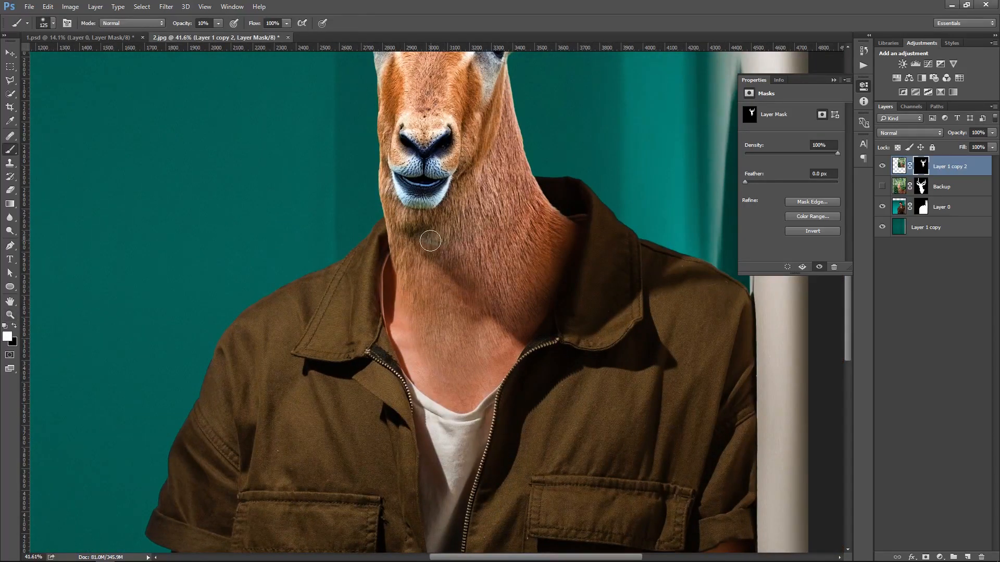
click(882, 166)
click(882, 167)
key(z)
drag(436, 243, 494, 260)
key(b)
key(z)
drag(507, 352, 473, 351)
key(b)
drag(435, 402, 379, 298)
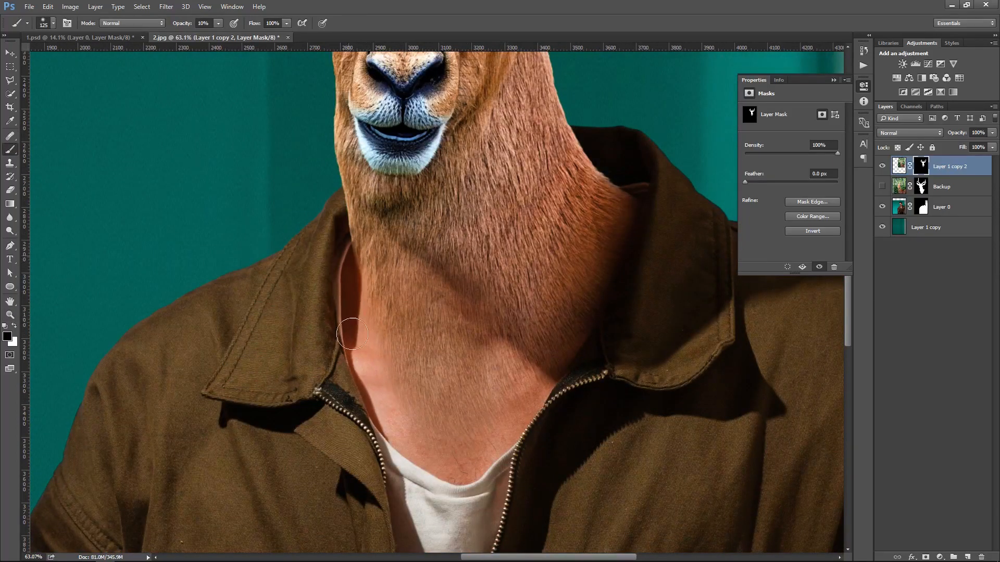
key(z)
drag(349, 261, 398, 302)
key(b)
key(z)
mouse_move(480, 359)
mouse_down()
mouse_move(489, 353)
mouse_move(481, 347)
mouse_up()
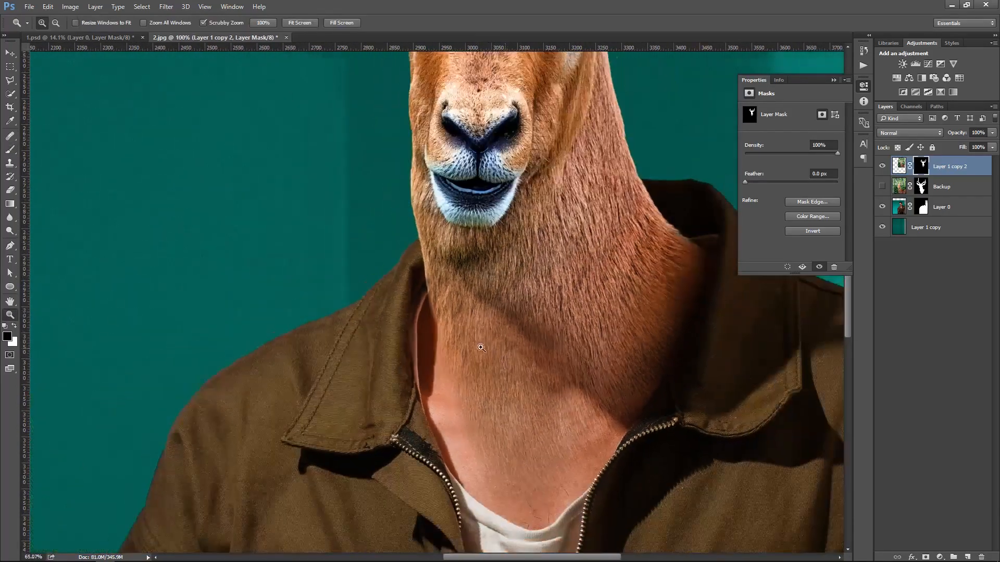
Stamp all visible layers into a new top layer and make it a smart object
key(ctrl+0)
key(v)
key(ctrl+alt+shift+e)
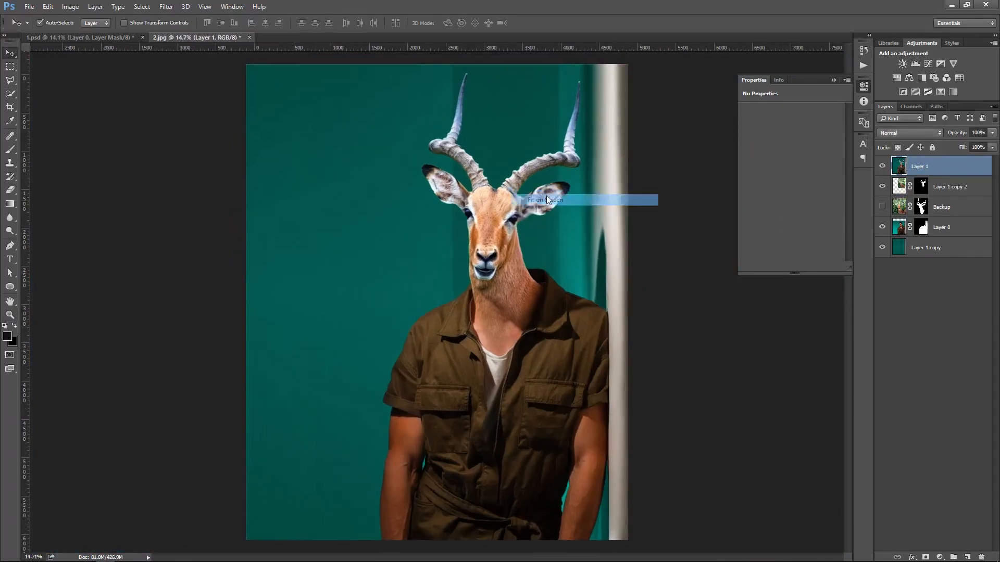
With the Camera Raw Filter, set Temperature -3, Tint -3, Exposure +0.10, Contrast +12 and Highlights -23, and raise Shadows and Clarity
click(166, 6)
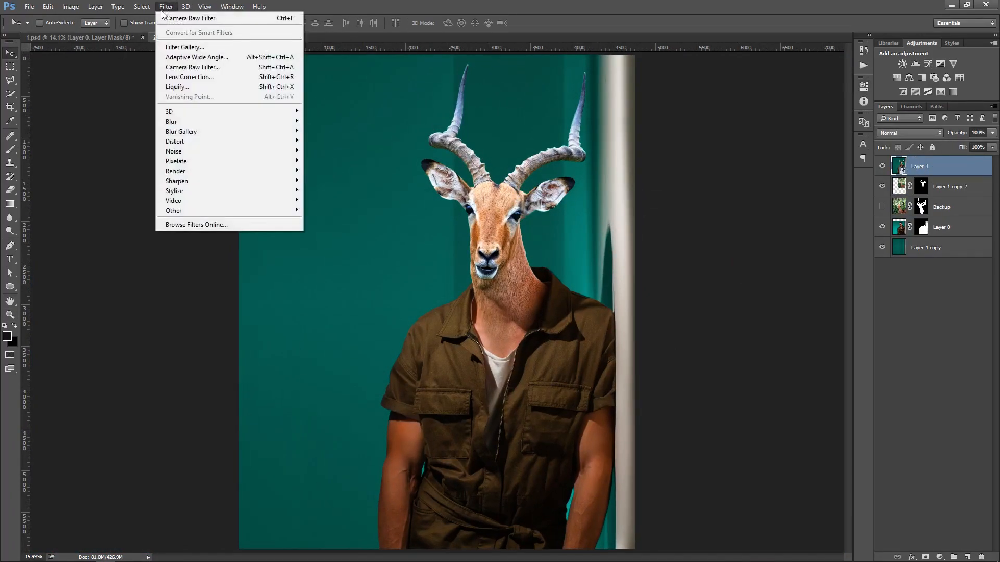
click(190, 66)
mouse_move(923, 154)
mouse_down()
mouse_move(909, 148)
mouse_move(921, 149)
mouse_up()
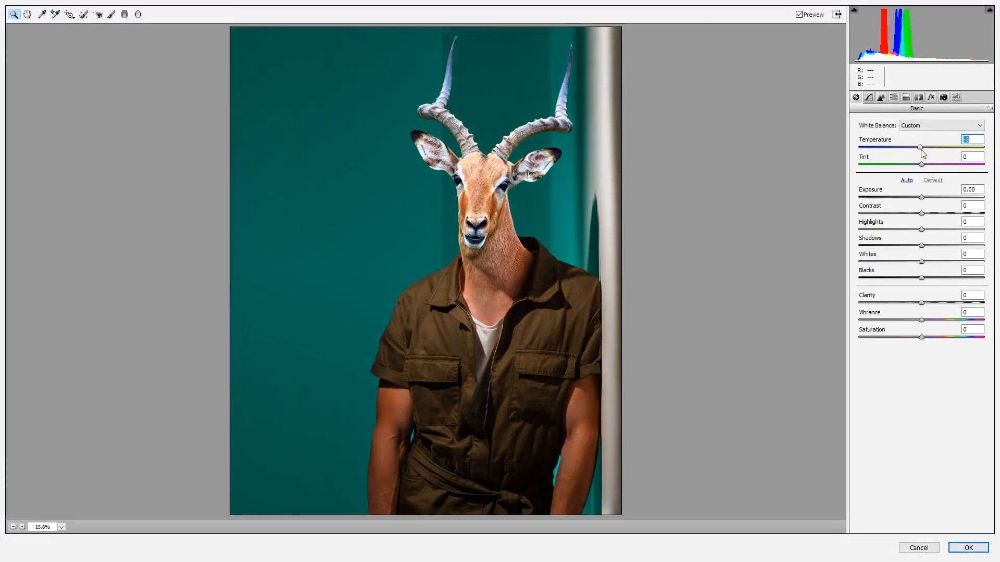
drag(922, 198, 949, 248)
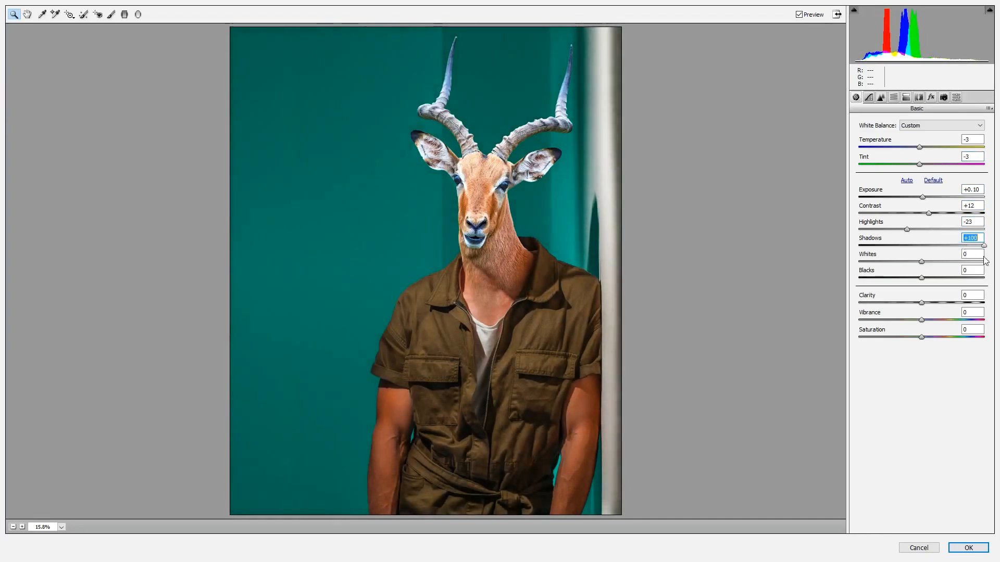
mouse_move(922, 302)
mouse_down()
mouse_move(932, 303)
mouse_move(925, 319)
mouse_move(927, 292)
mouse_up()
Adjust the Camera Raw tone curve and add luminance noise reduction and sharpening
click(868, 97)
drag(922, 334, 930, 343)
click(880, 97)
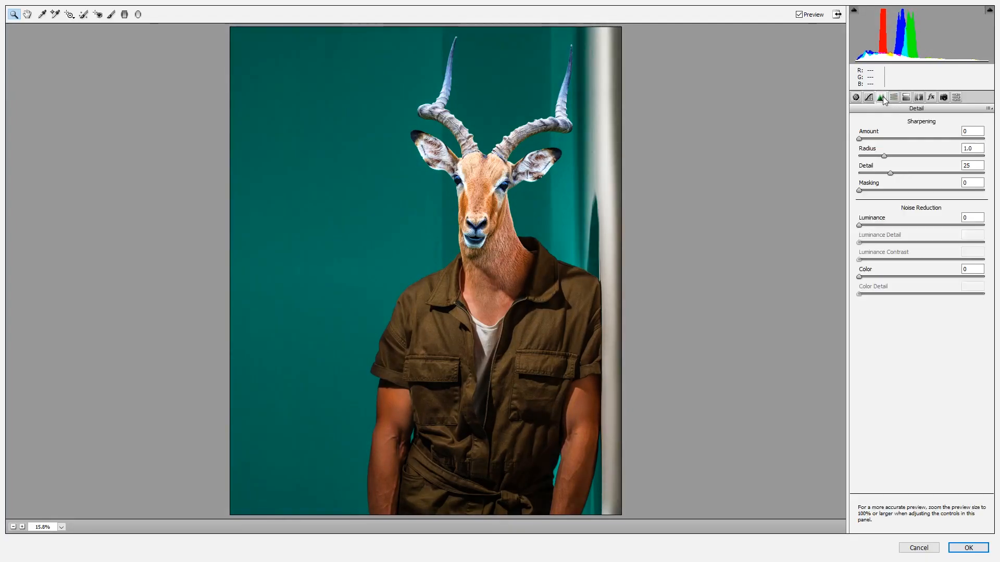
click(910, 225)
click(893, 139)
Set the HSL hue of Reds to -18 and Oranges to -13, lower Yellows, and shift Aquas and Blues
click(893, 96)
click(911, 171)
drag(912, 172, 910, 172)
click(912, 188)
click(907, 205)
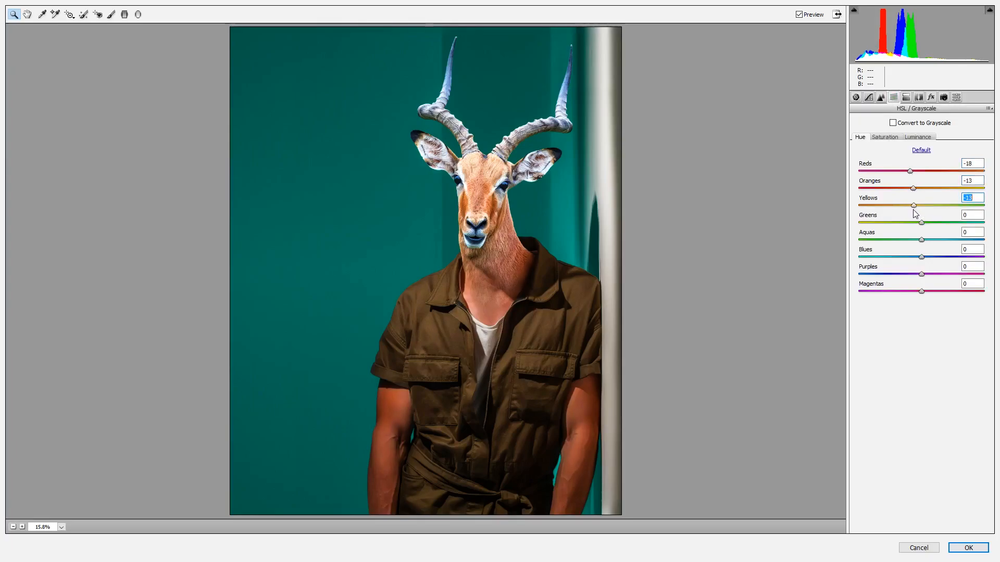
mouse_move(922, 240)
mouse_down()
mouse_move(987, 241)
mouse_move(930, 243)
mouse_move(936, 250)
mouse_up()
click(922, 259)
Set the Aquas saturation to +28, raise the Oranges saturation slightly, and apply the Camera Raw adjustments
click(885, 137)
drag(921, 240, 937, 257)
drag(922, 190, 930, 197)
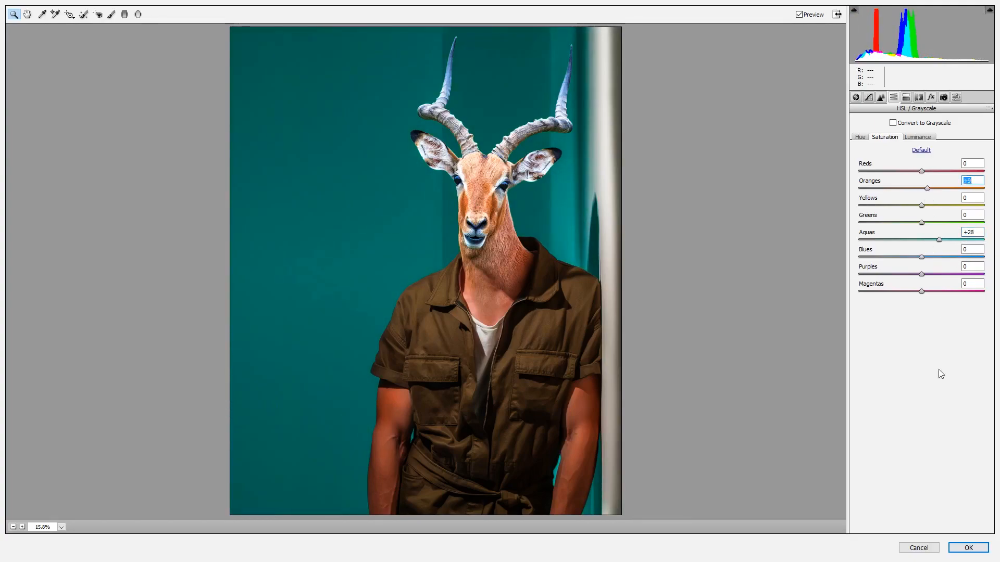
key(Return)
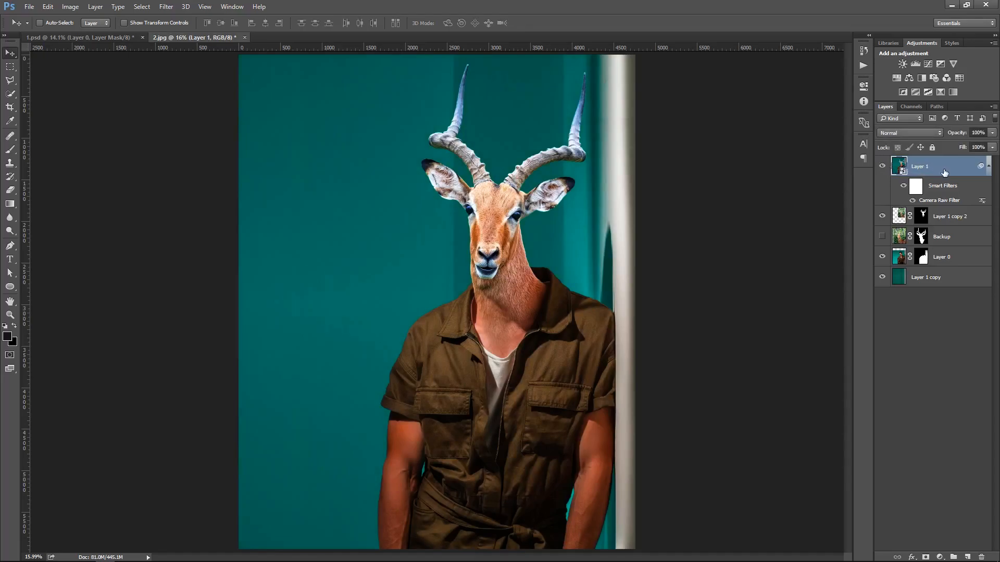
Add a Gradient Map adjustment layer using the Violet, Orange preset
click(938, 557)
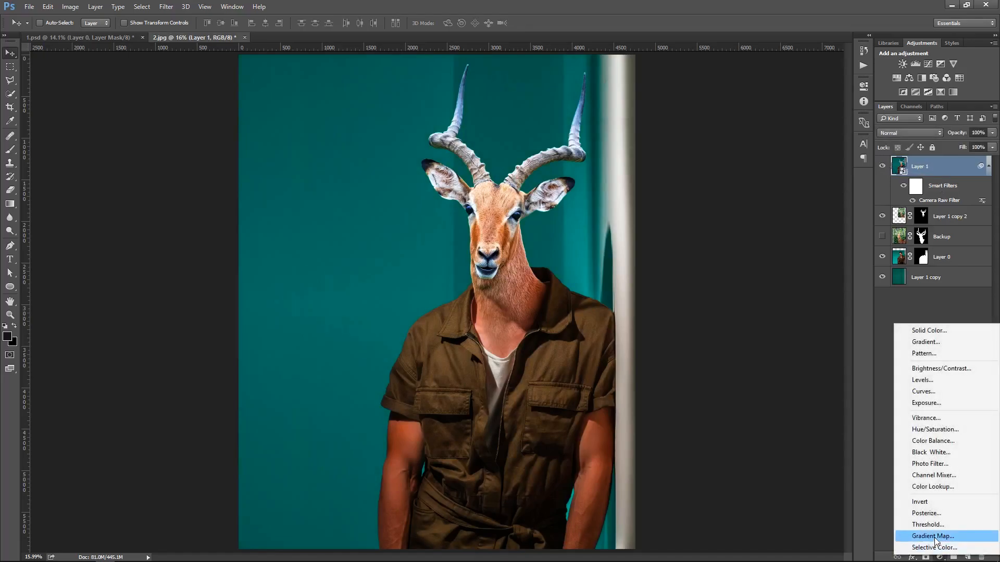
click(909, 536)
click(796, 113)
click(852, 110)
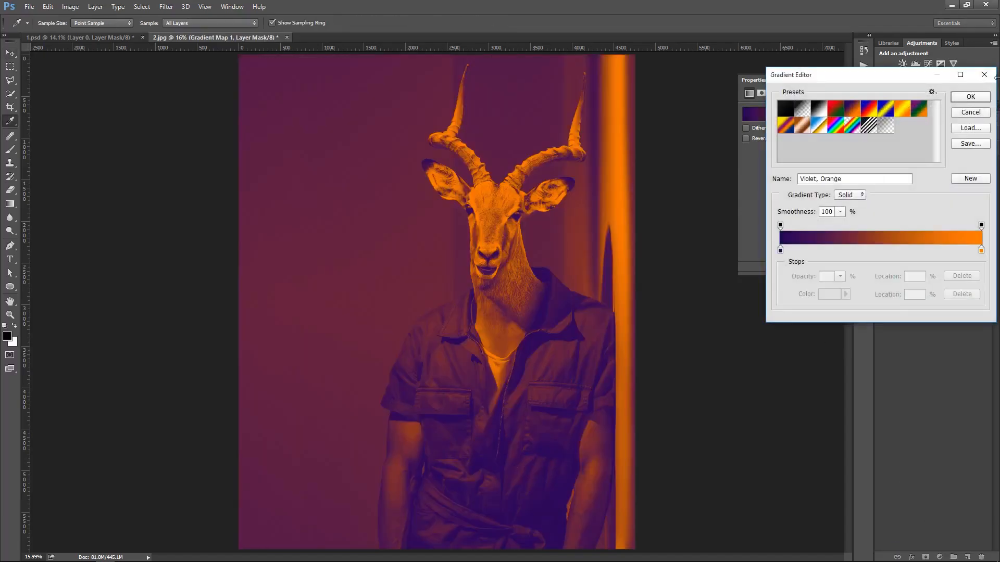
click(972, 97)
Set the gradient map layer to Soft Light at 30% opacity and compare the image with and without it
click(894, 132)
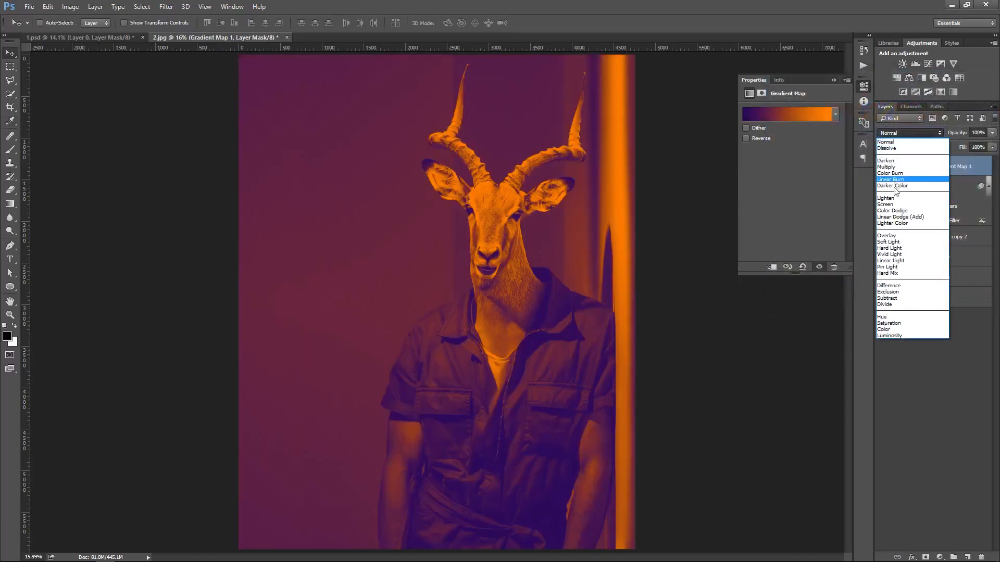
click(888, 243)
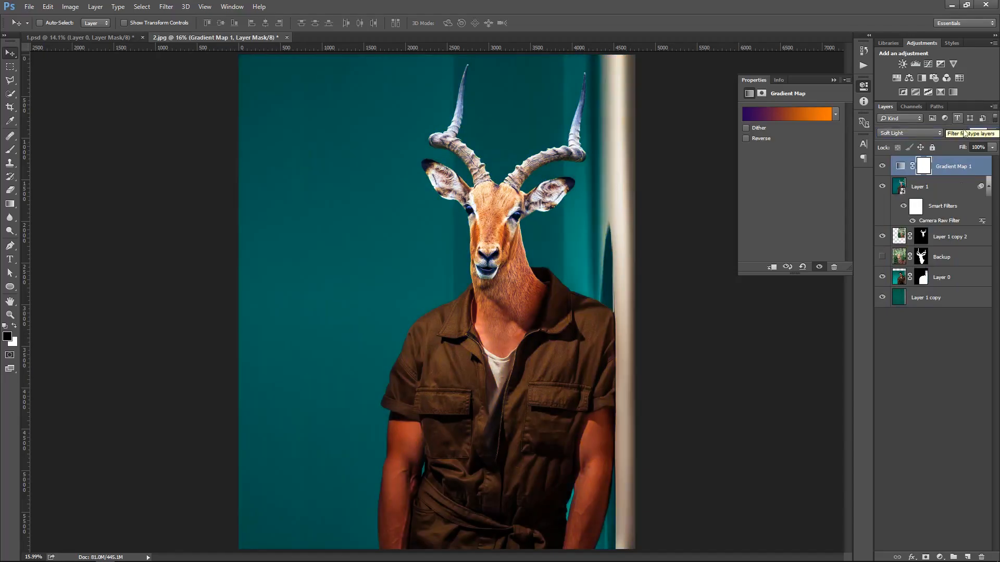
click(883, 166)
click(883, 166)
Add a Color Lookup adjustment layer with the 3Strip.look 3DLUT at 20% opacity
click(940, 557)
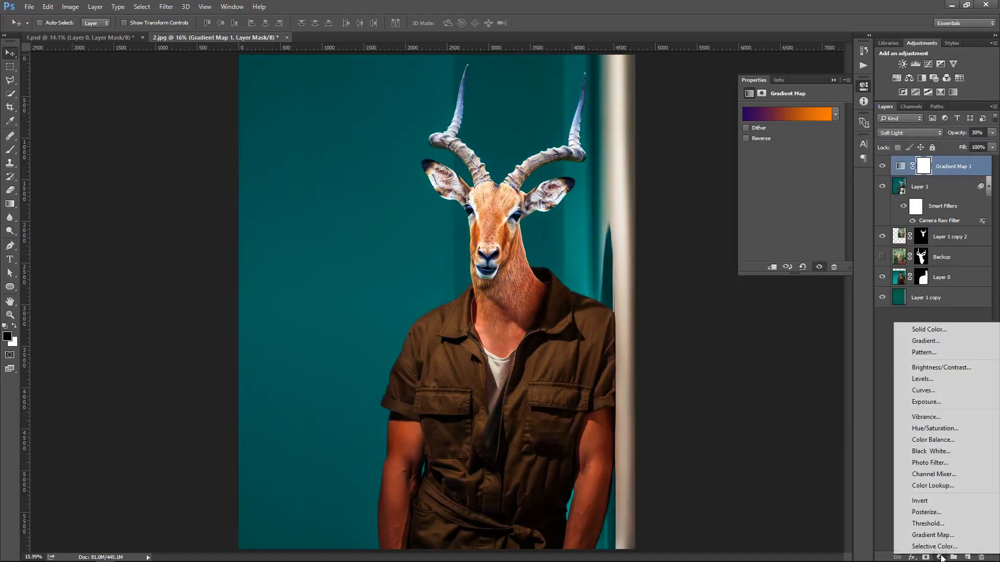
click(917, 486)
click(810, 112)
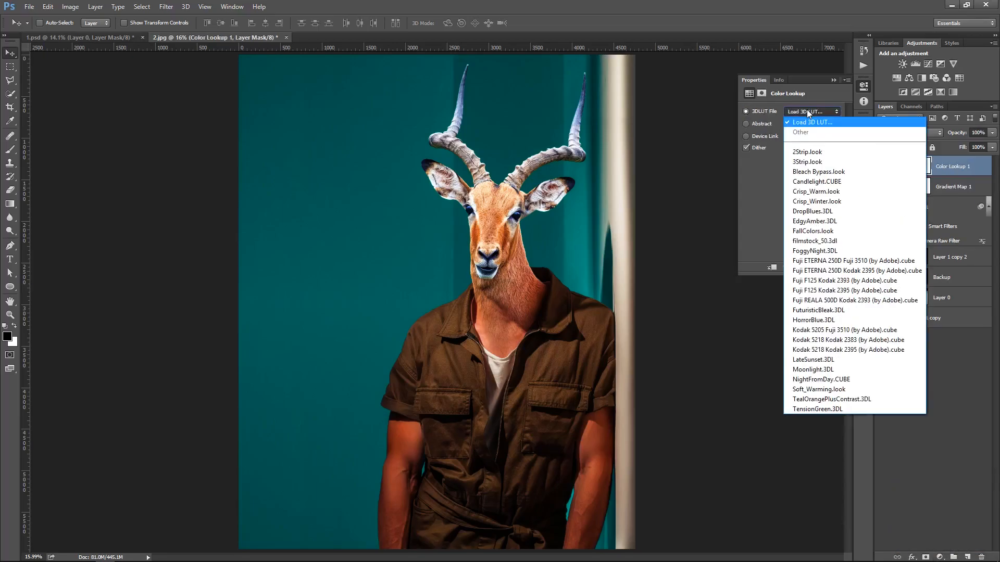
click(808, 162)
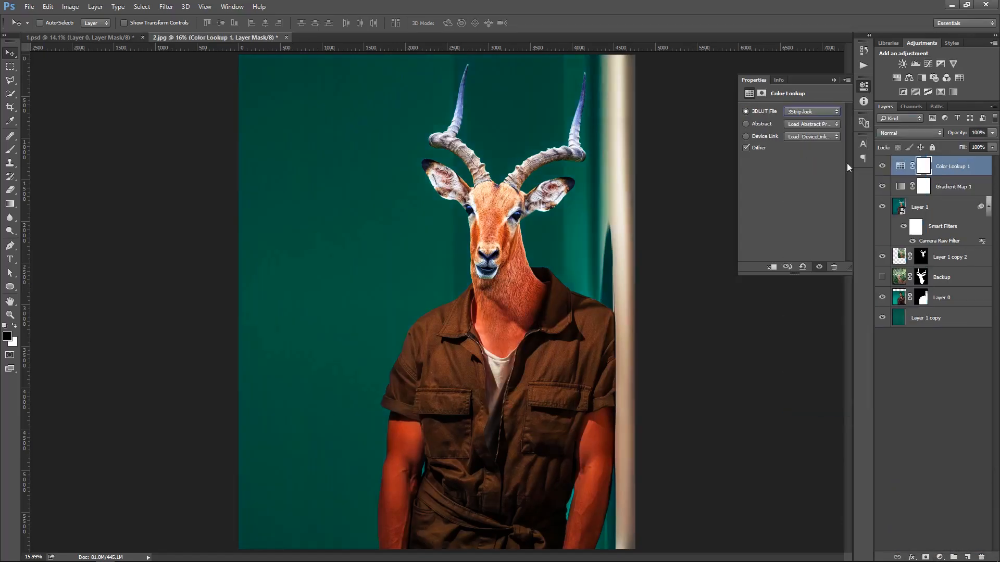
click(953, 134)
text(20)
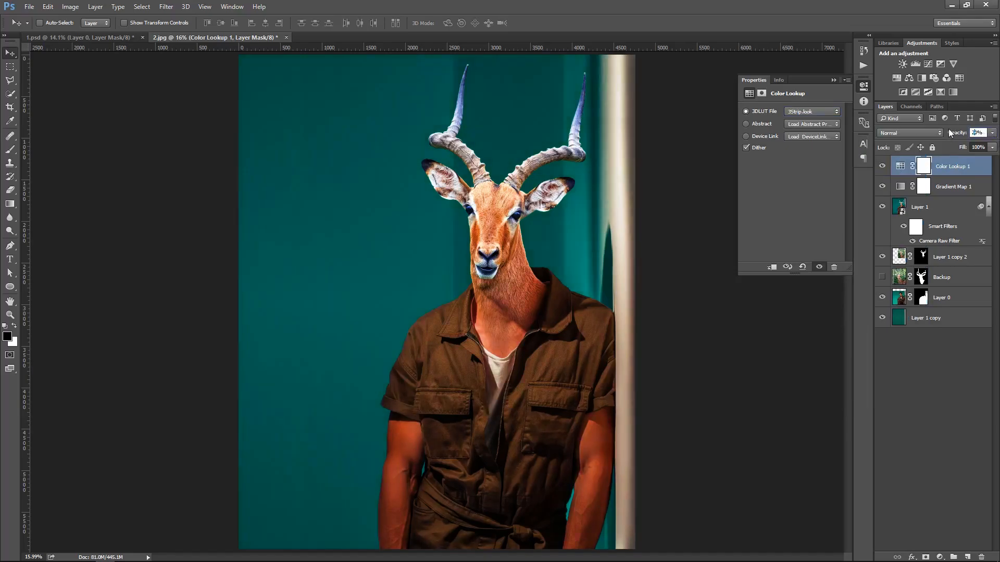
key(Return)
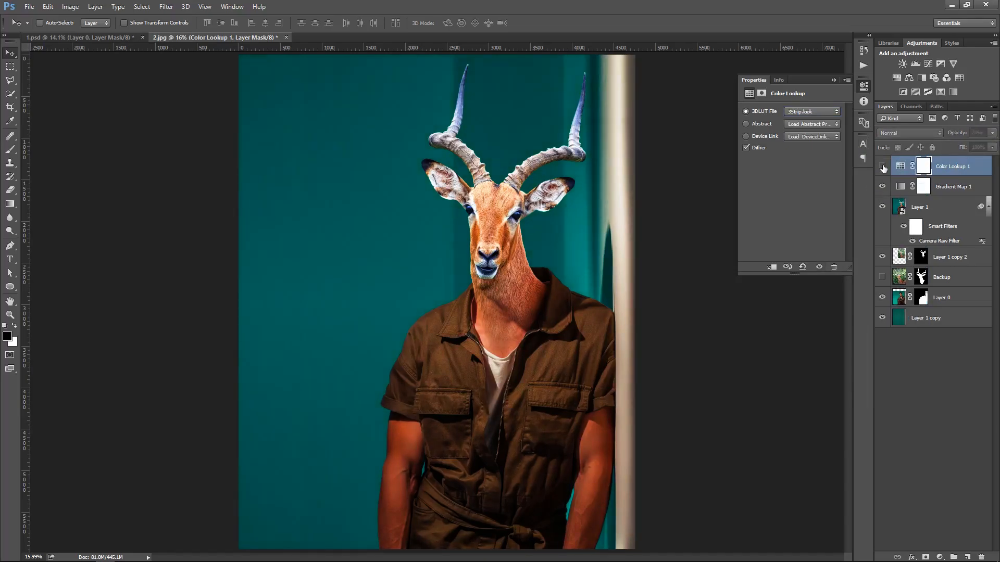
Add a second Color Lookup adjustment layer with the 2Strip.look 3DLUT at 80% opacity
click(940, 556)
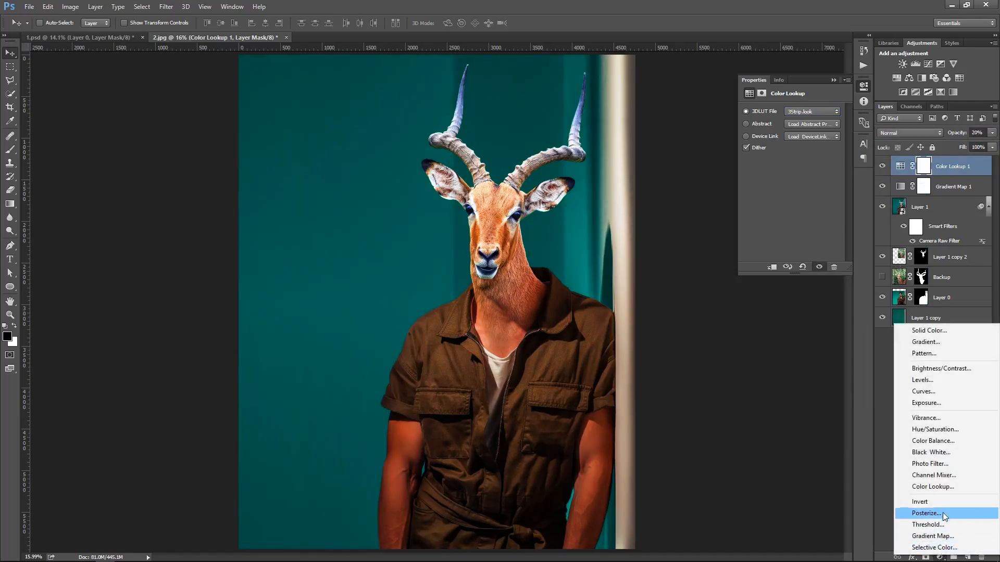
click(929, 479)
click(813, 112)
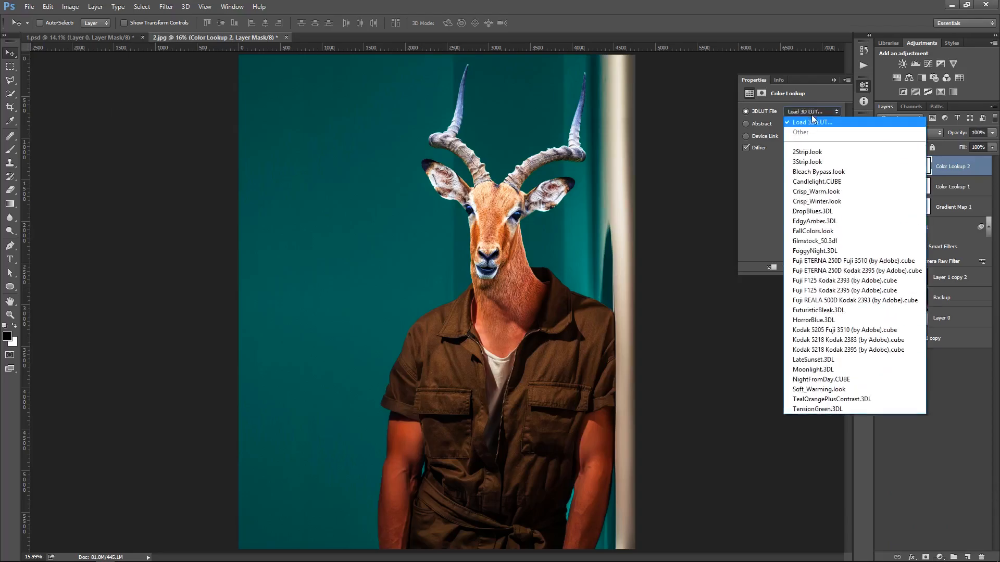
click(811, 152)
click(834, 80)
click(977, 133)
text(80)
key(Return)
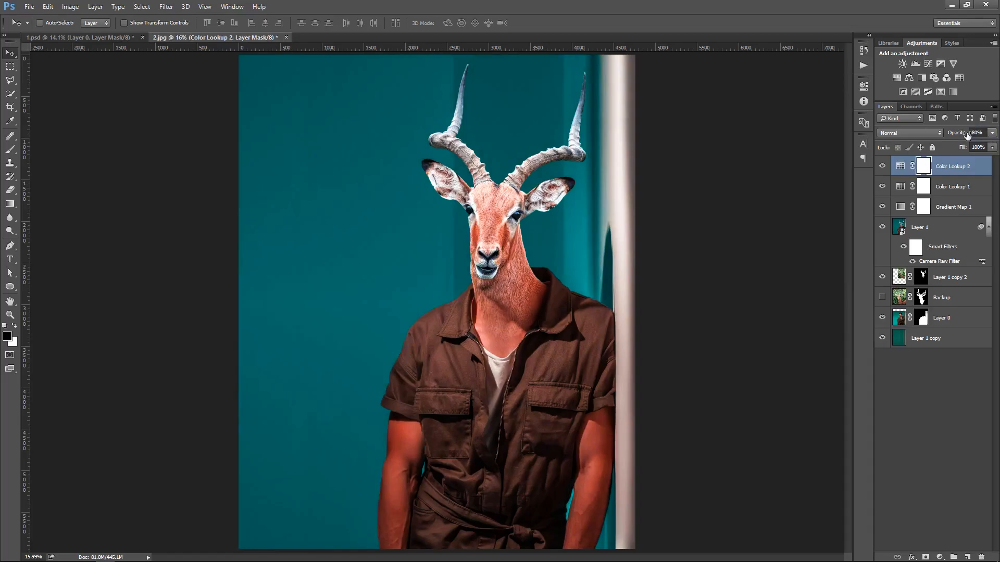
Compare the image with the top colour lookup and the gradient map layers hidden and shown
click(880, 168)
click(882, 172)
click(882, 209)
click(882, 209)
click(882, 208)
click(883, 208)
Examine the graded composite close up across the neck, head and shirt, finishing with the whole image in view
right_click(514, 213)
click(619, 225)
drag(555, 333, 611, 371)
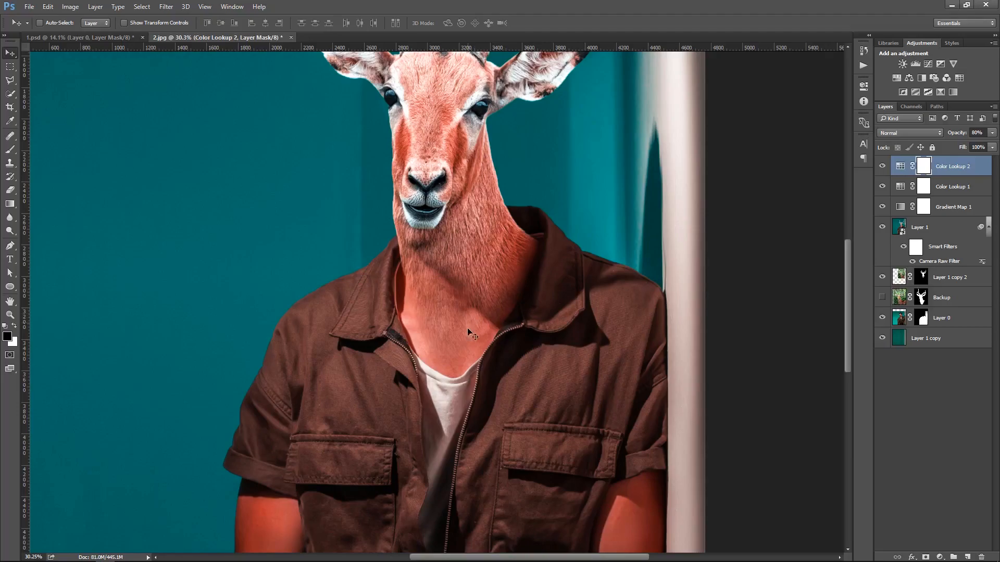
key(z)
drag(471, 282, 491, 302)
key(v)
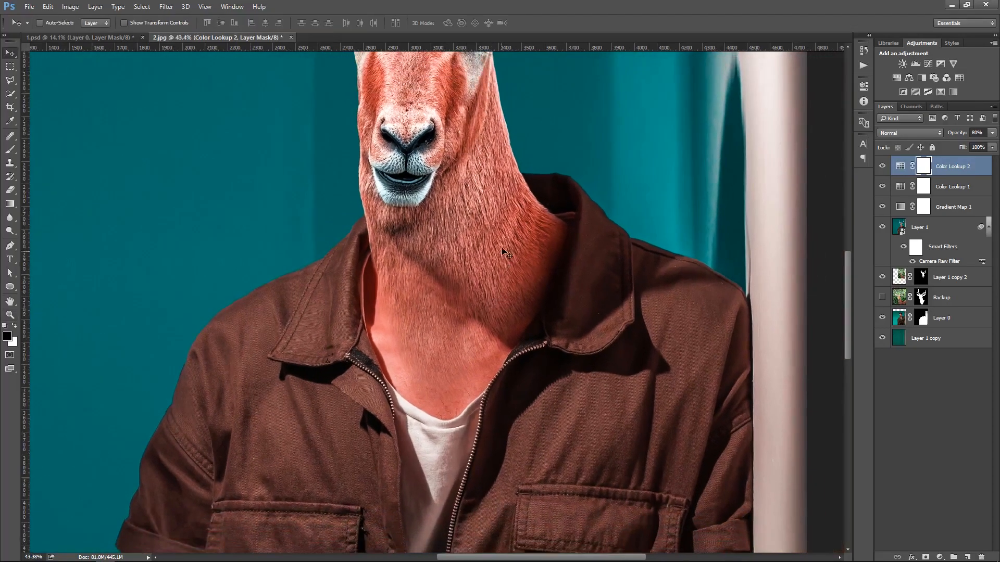
drag(503, 241, 493, 315)
drag(499, 280, 508, 320)
drag(568, 361, 599, 360)
right_click(547, 248)
click(459, 177)
drag(441, 188, 509, 417)
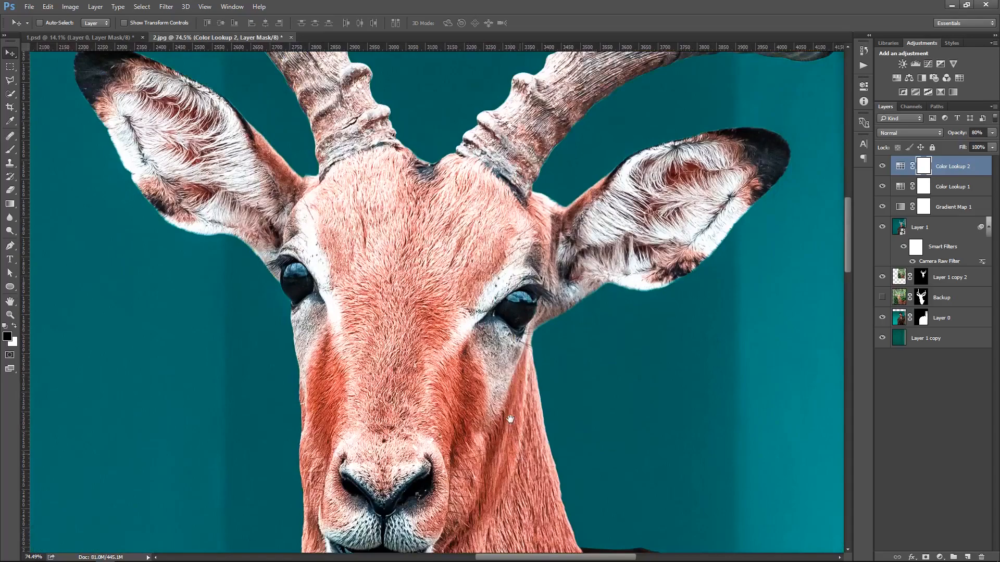
drag(524, 383, 510, 384)
drag(521, 286, 543, 247)
drag(536, 458, 505, 205)
drag(513, 379, 496, 245)
right_click(487, 223)
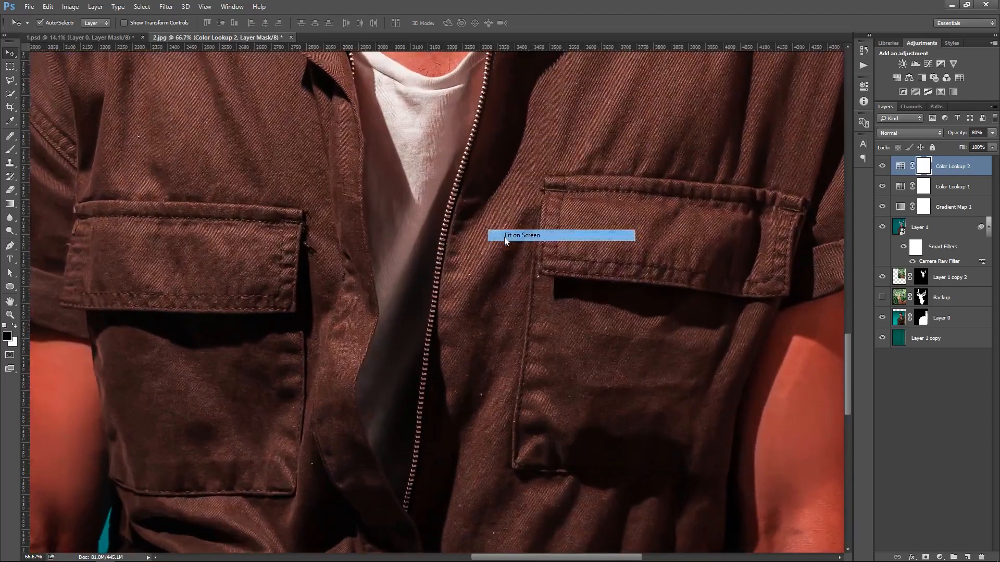
click(505, 236)
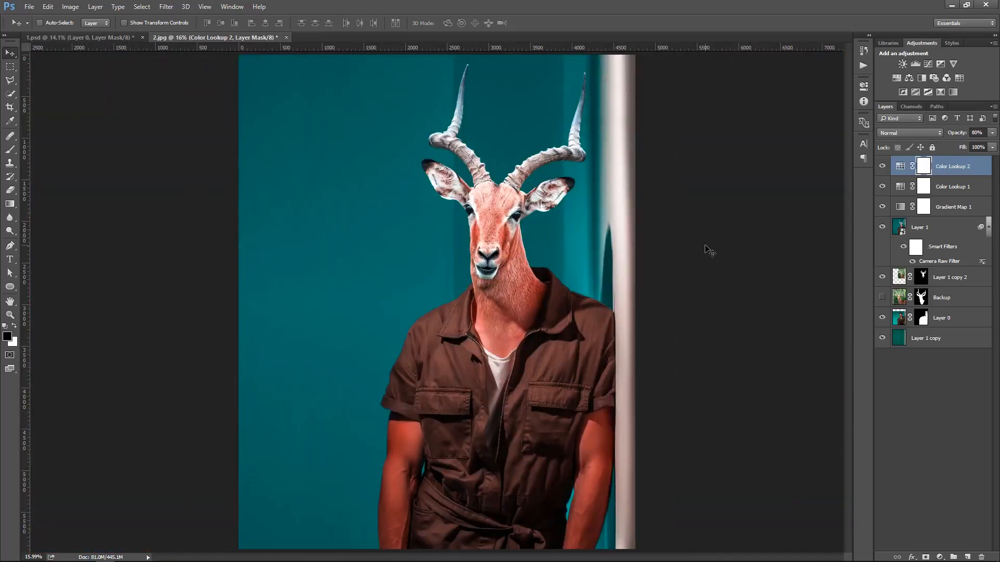